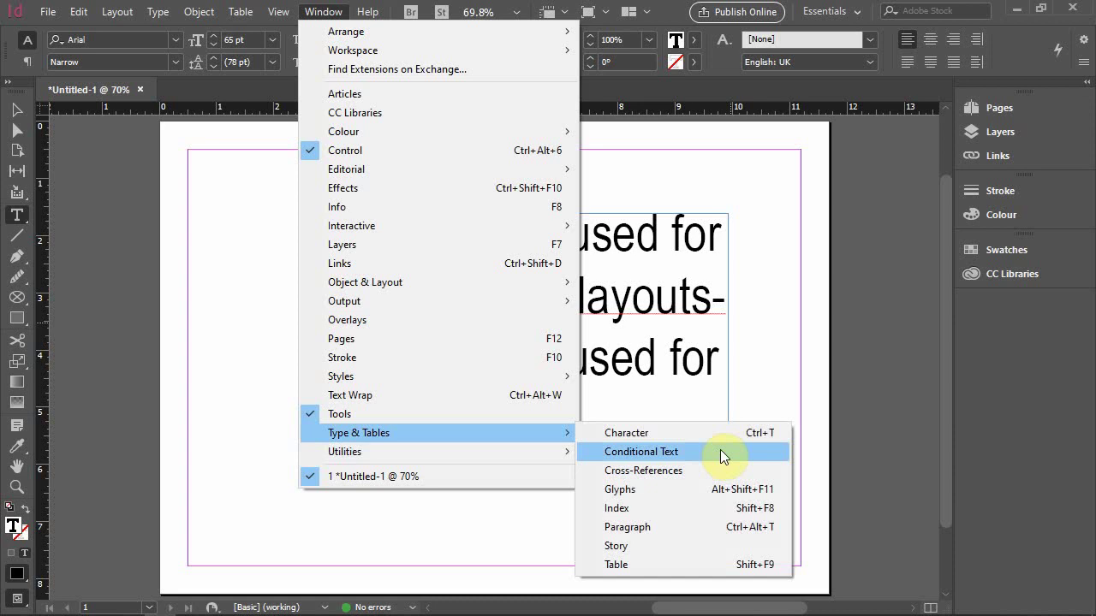
Show the Conditional Text controls beside the text frame and start a new condition named Indesign.
click(720, 451)
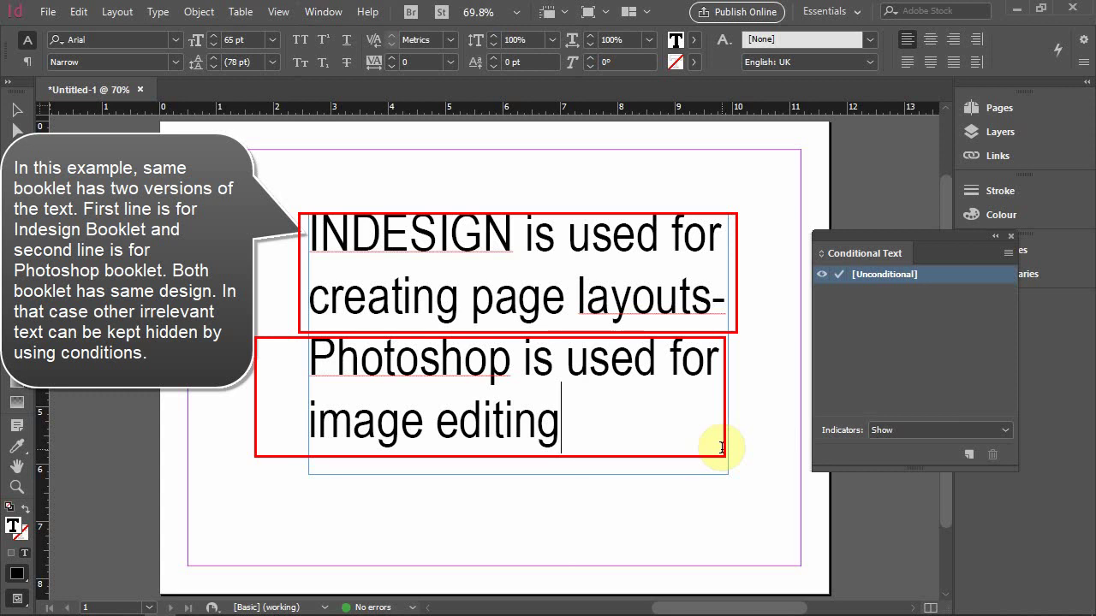
drag(834, 233, 796, 215)
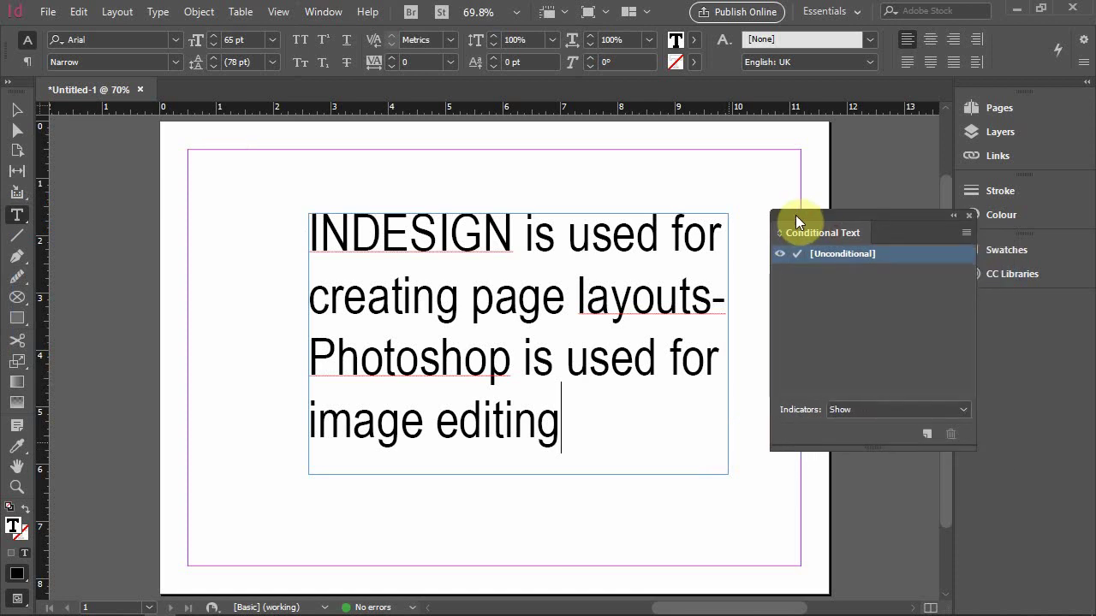
click(966, 233)
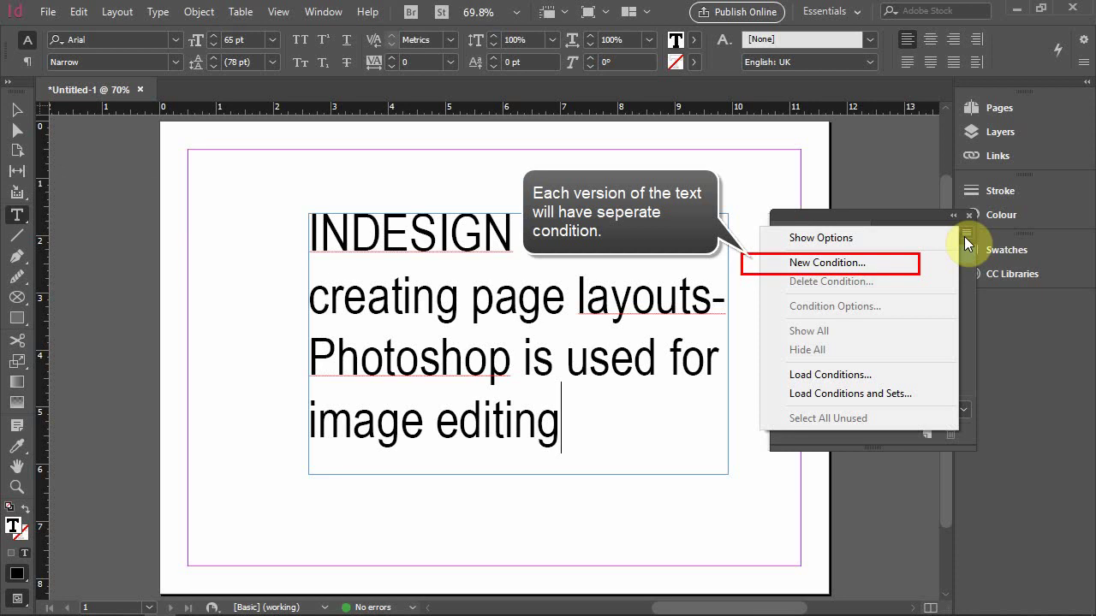
click(896, 260)
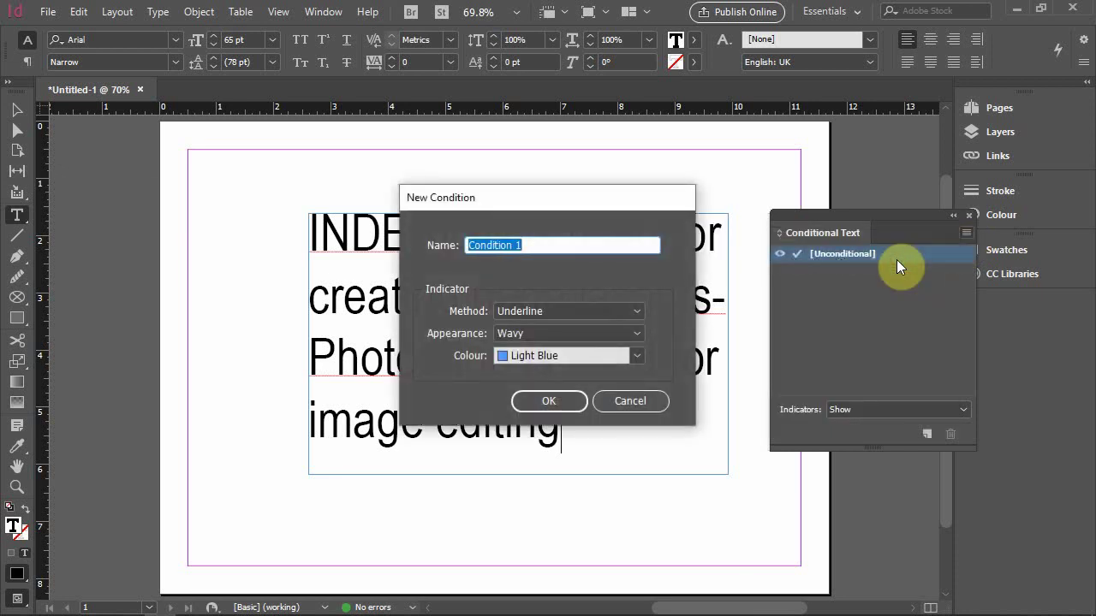
text(Indesign)
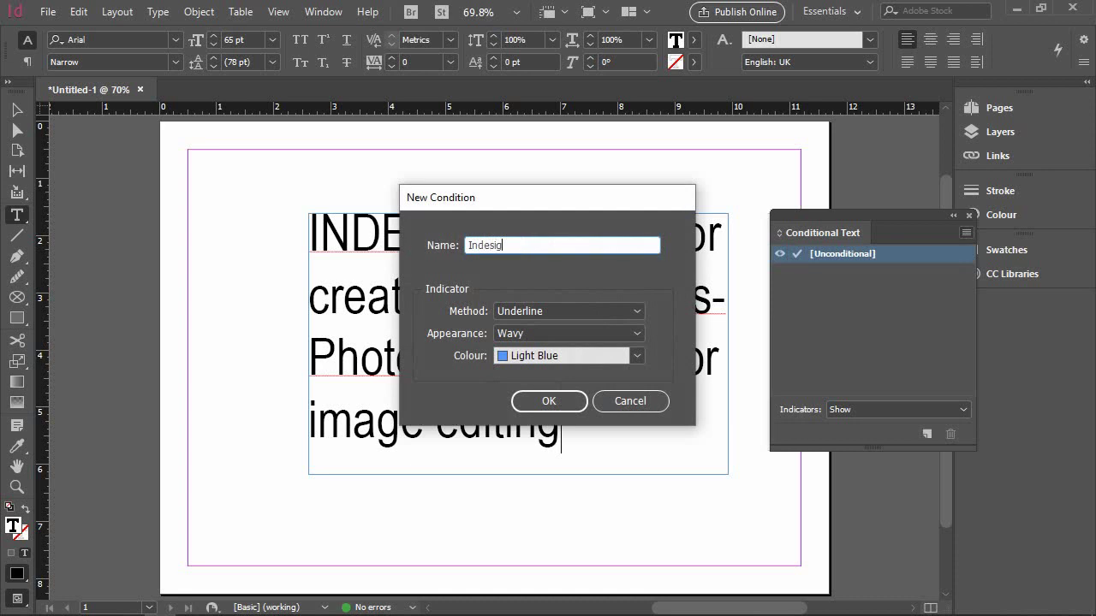
Give the Indesign condition a Highlight indicator in Brown and create it.
click(603, 316)
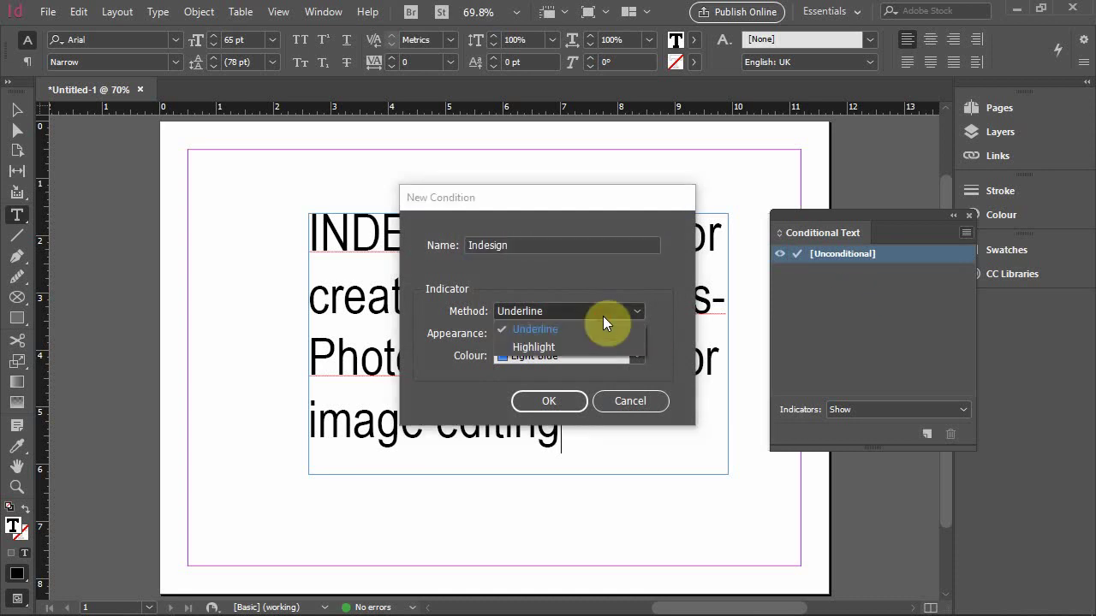
click(603, 316)
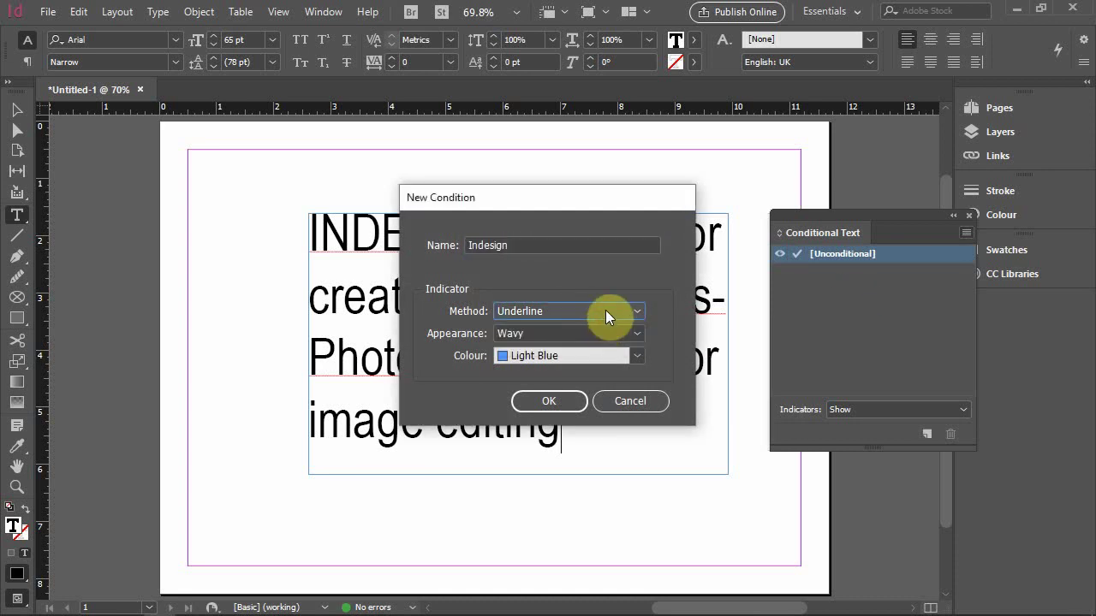
click(606, 311)
click(601, 356)
click(601, 356)
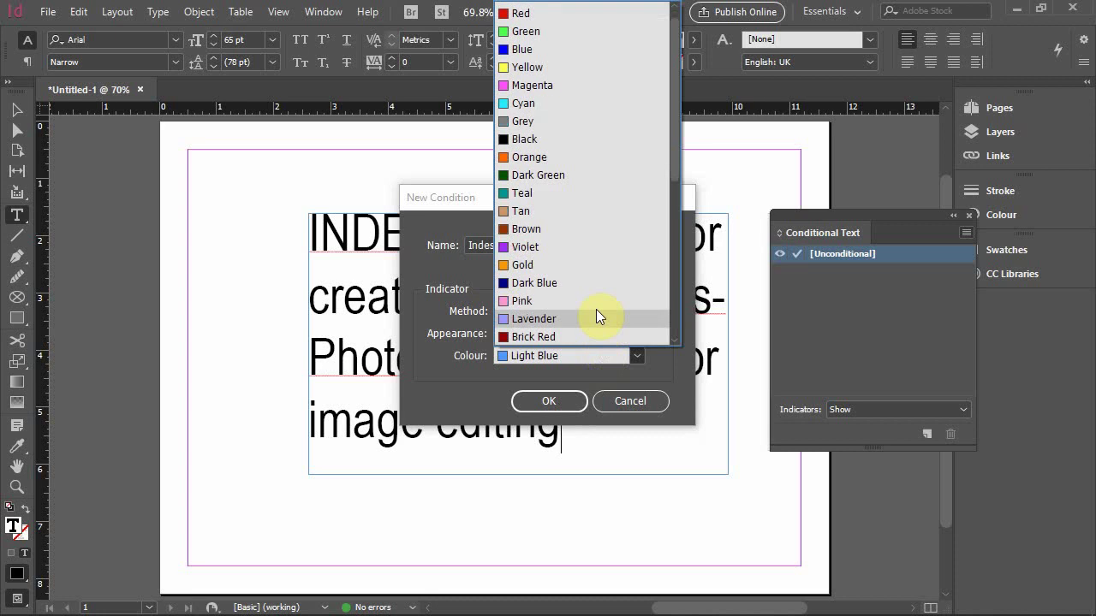
click(570, 229)
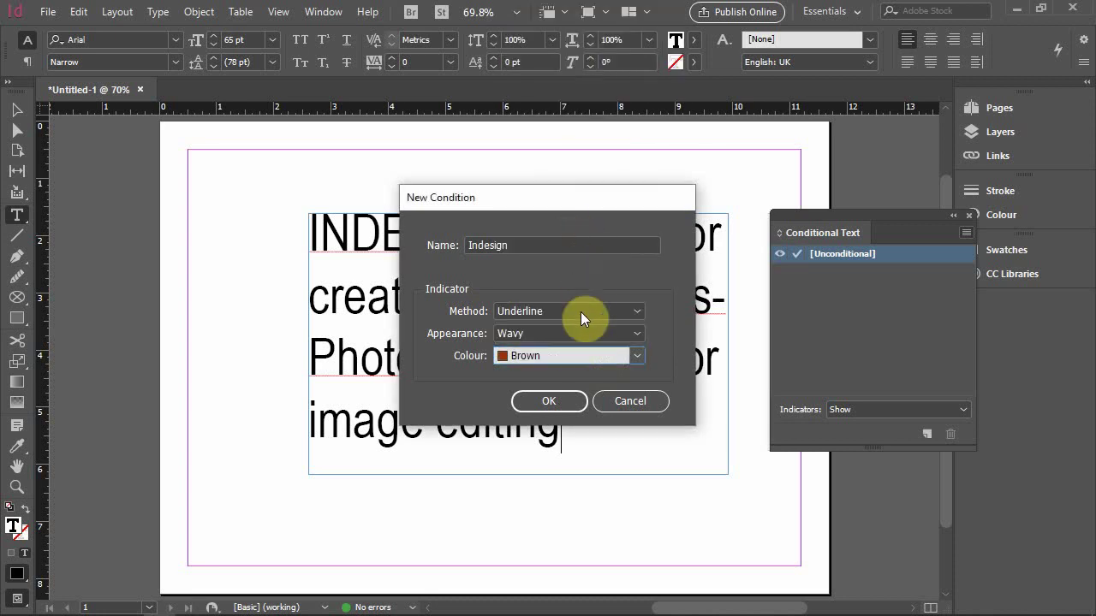
click(581, 313)
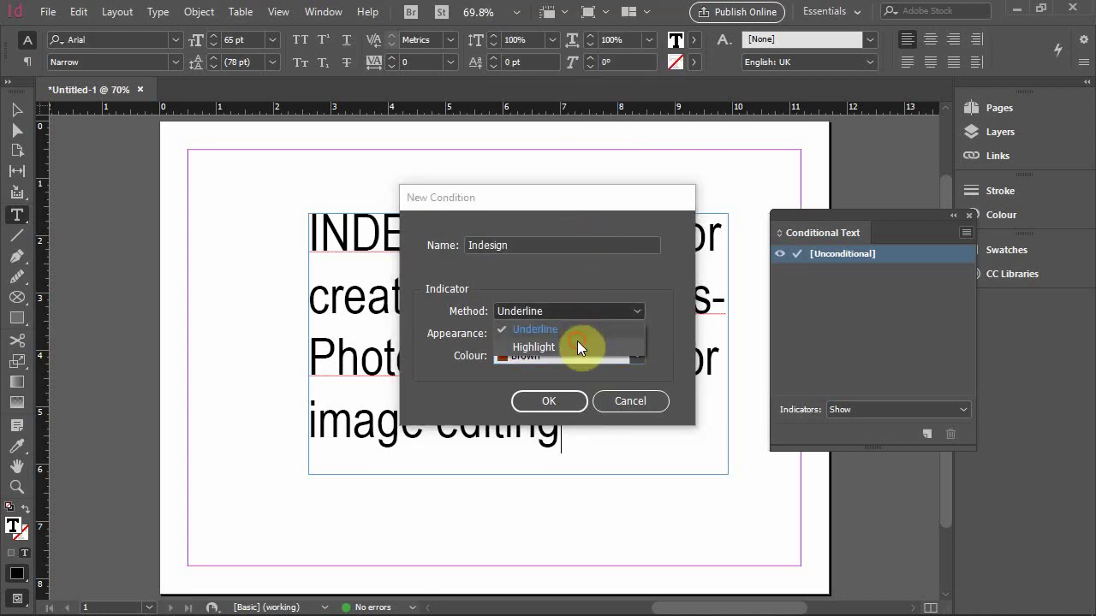
click(577, 347)
click(546, 402)
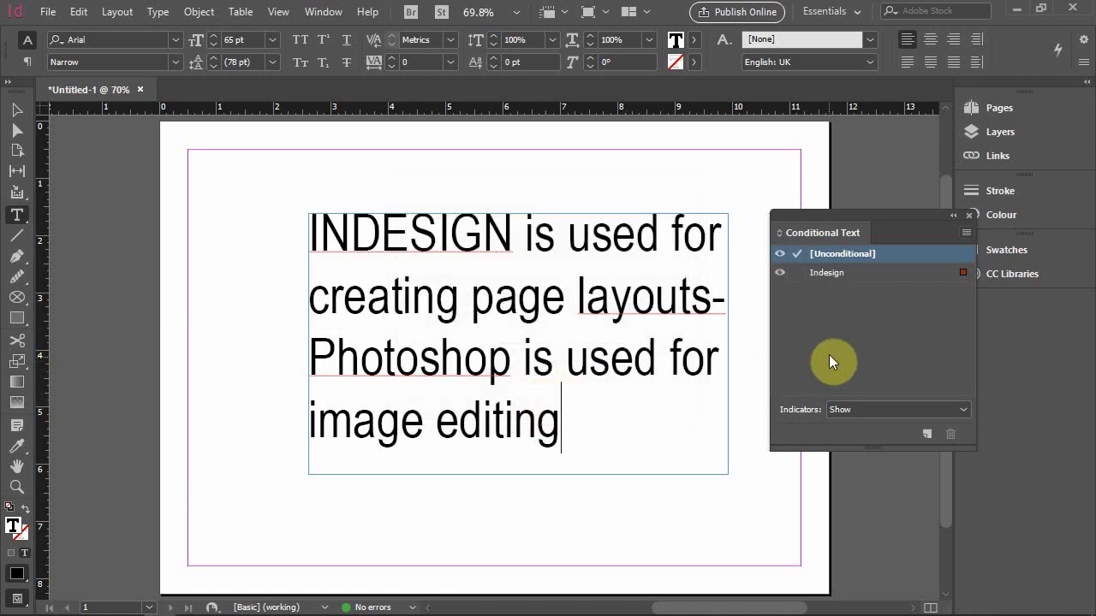
Create a second condition named Photoshop with a dashed underline indicator in Dark Blue.
click(964, 234)
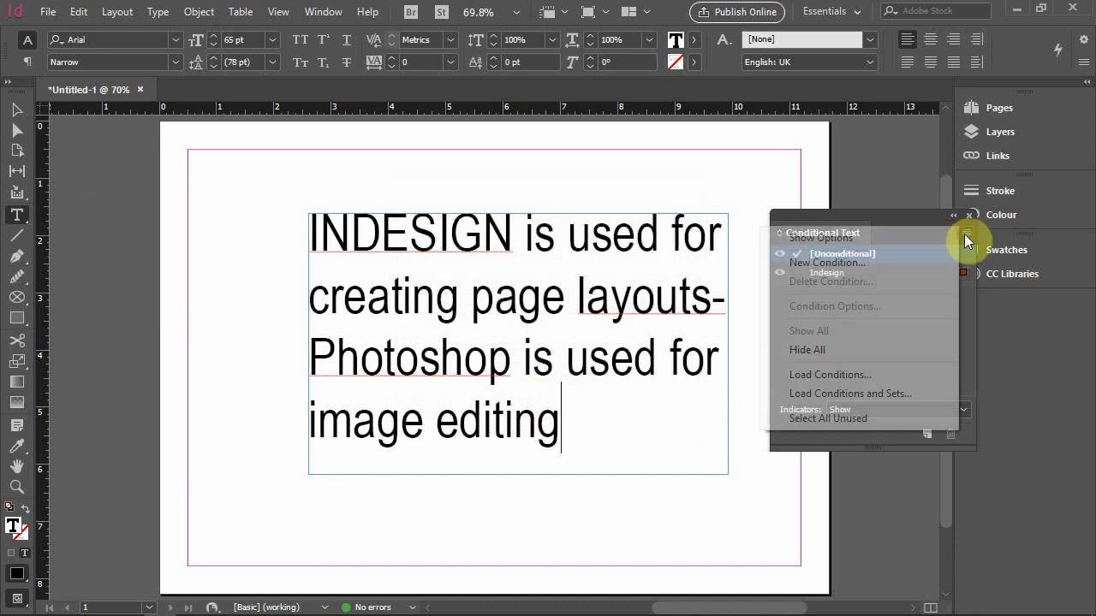
click(891, 264)
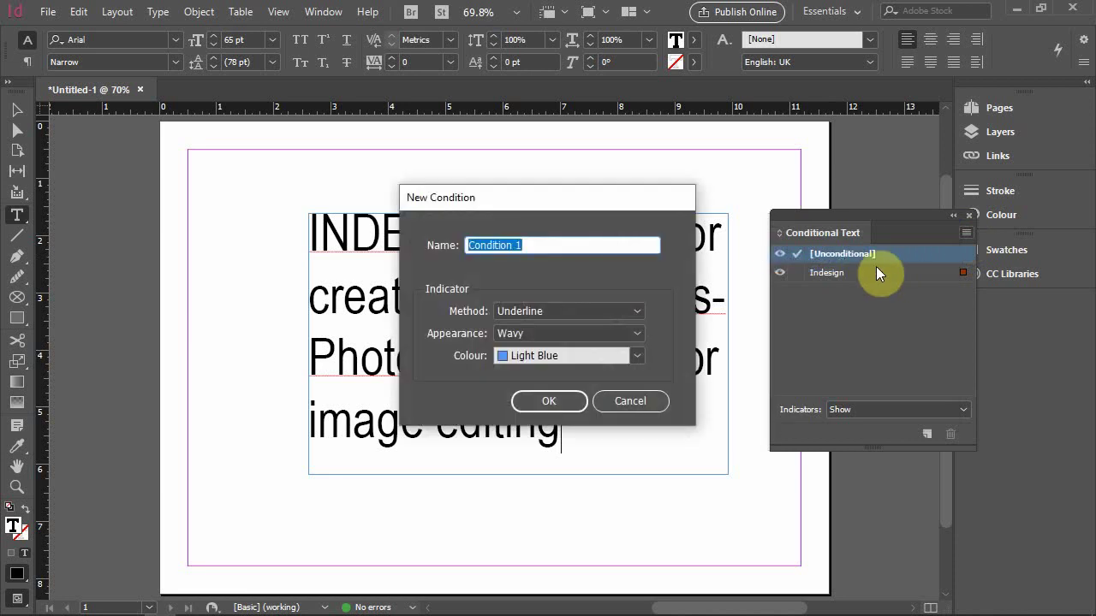
text(Pho)
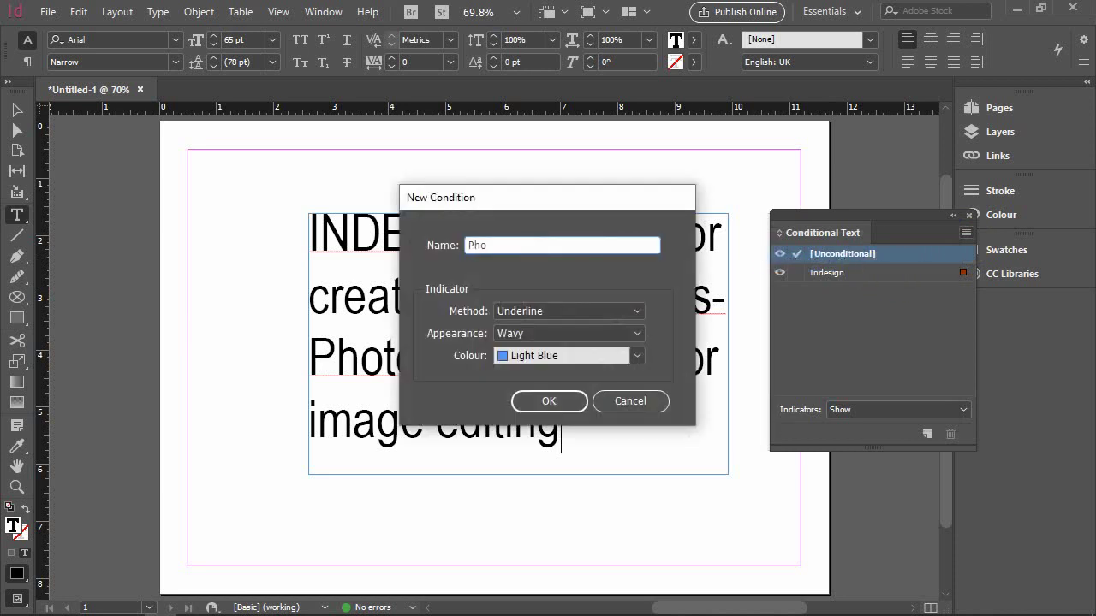
text(toshop)
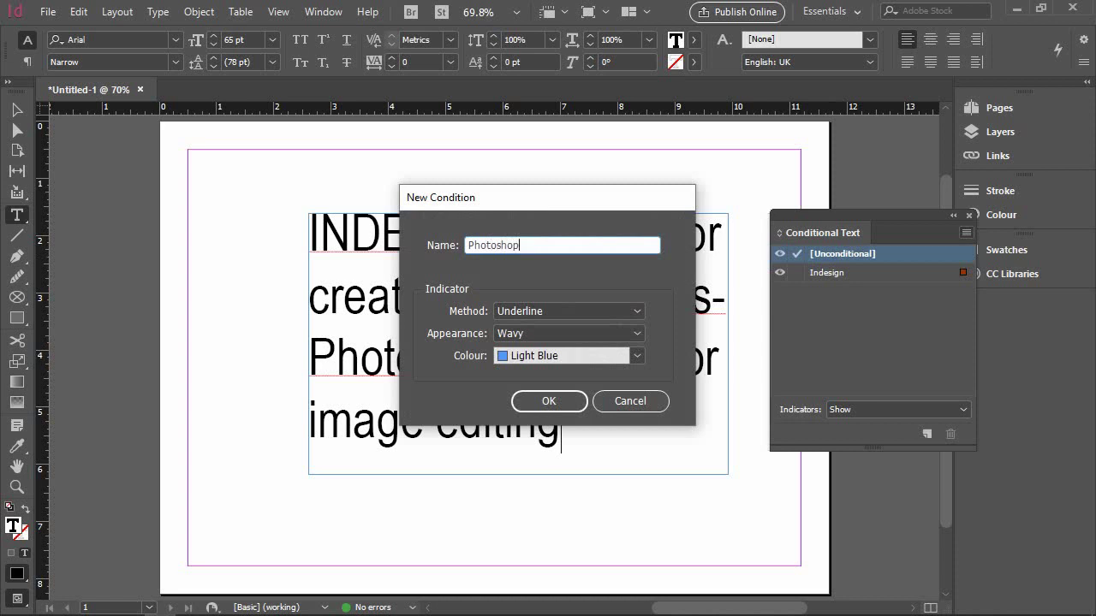
click(603, 333)
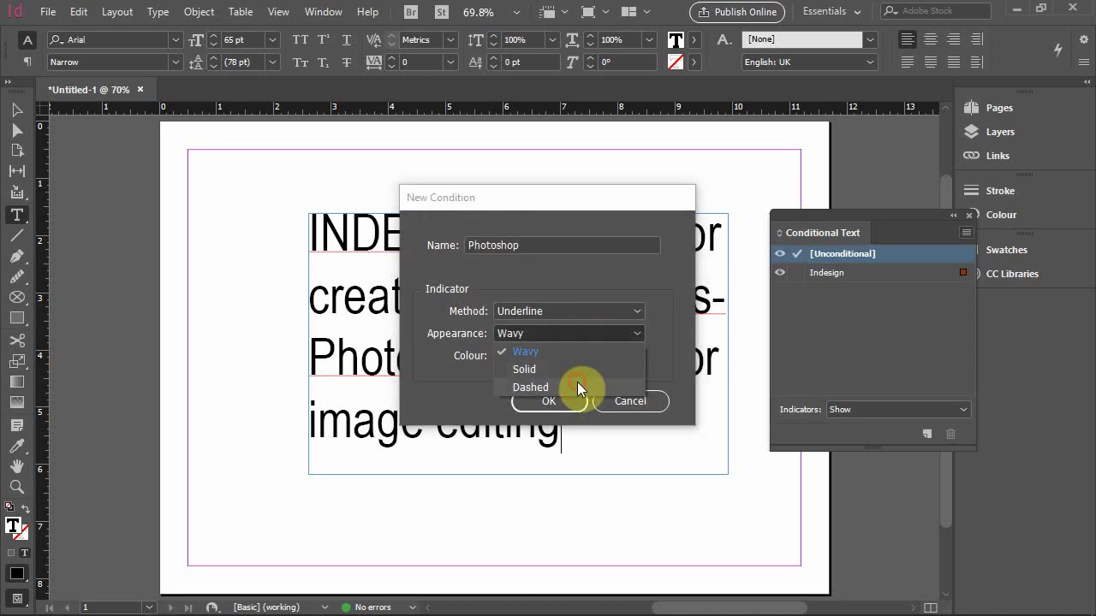
click(577, 382)
click(577, 356)
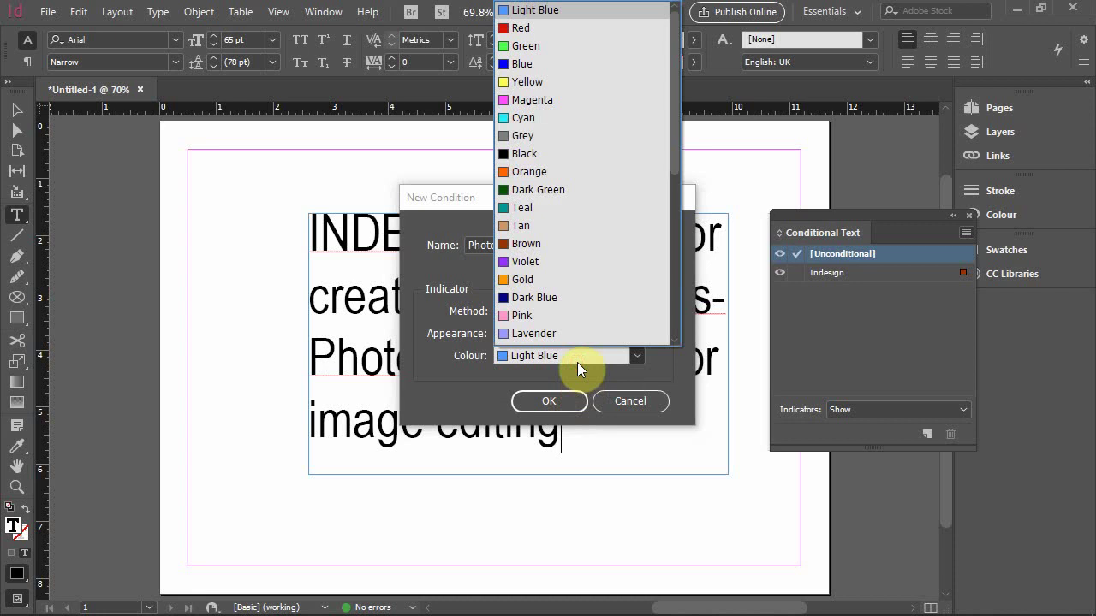
click(558, 299)
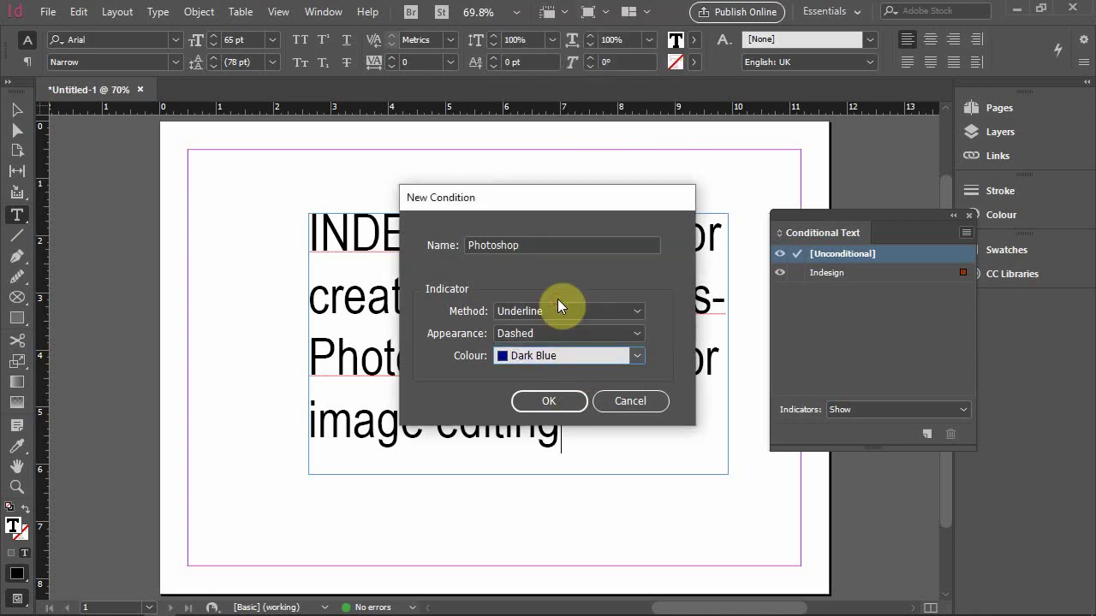
click(563, 397)
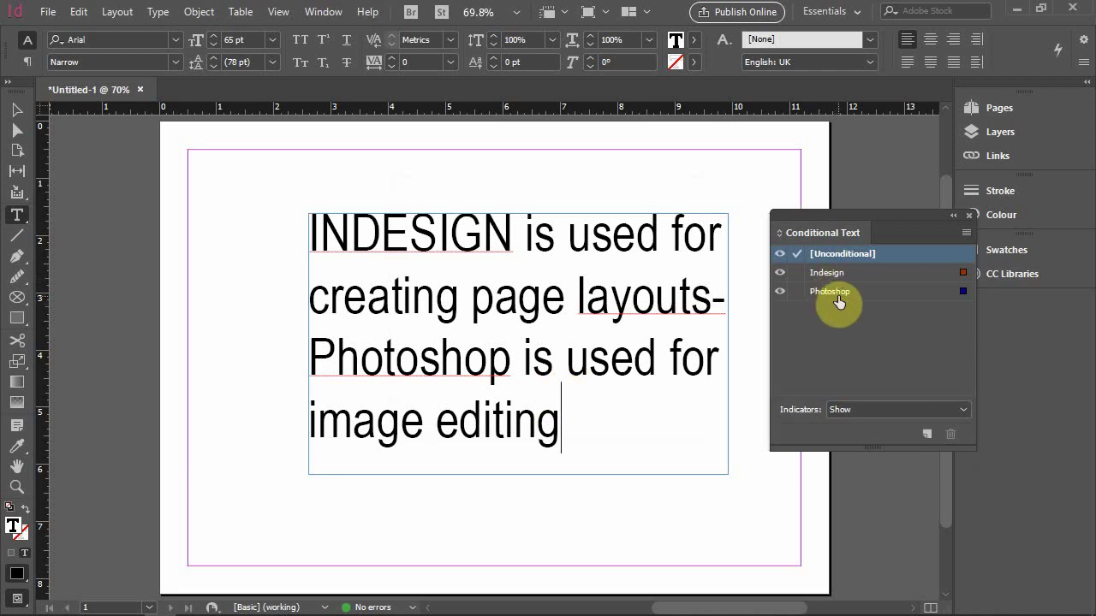
click(884, 412)
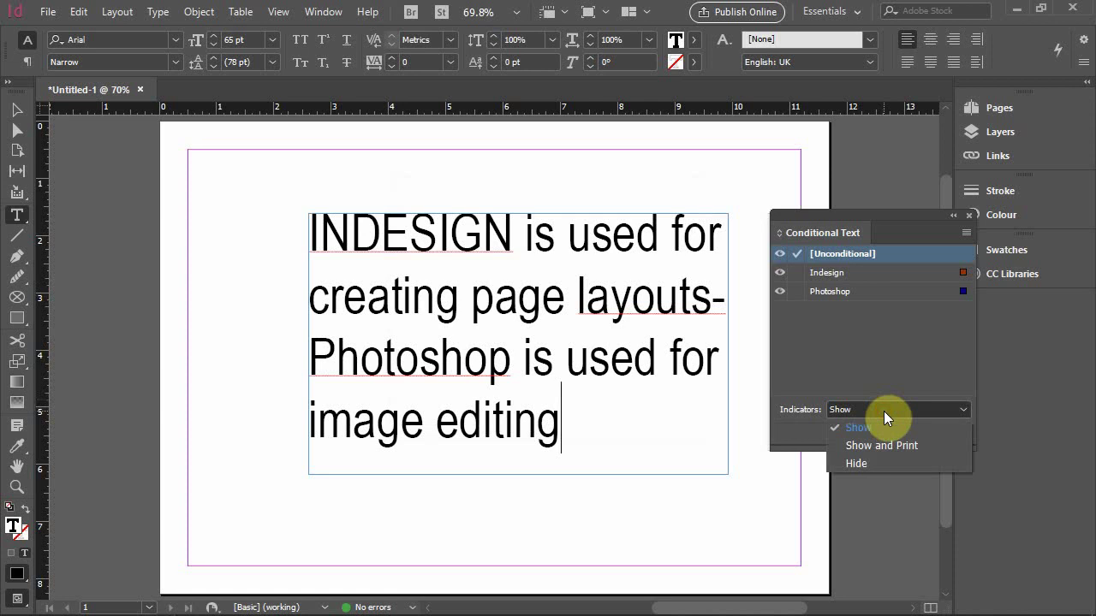
click(883, 411)
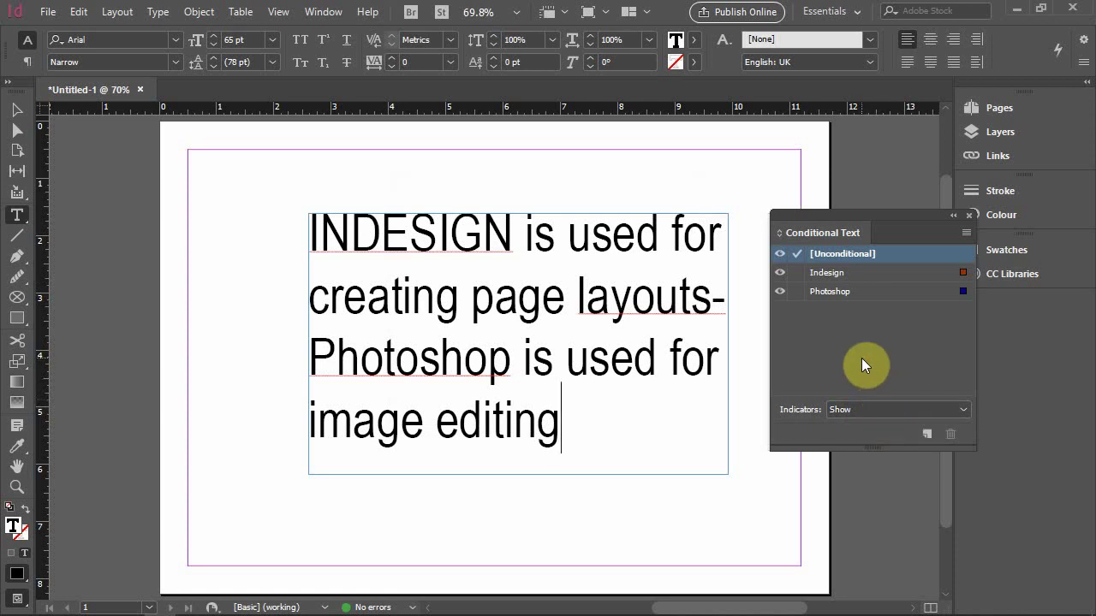
click(846, 276)
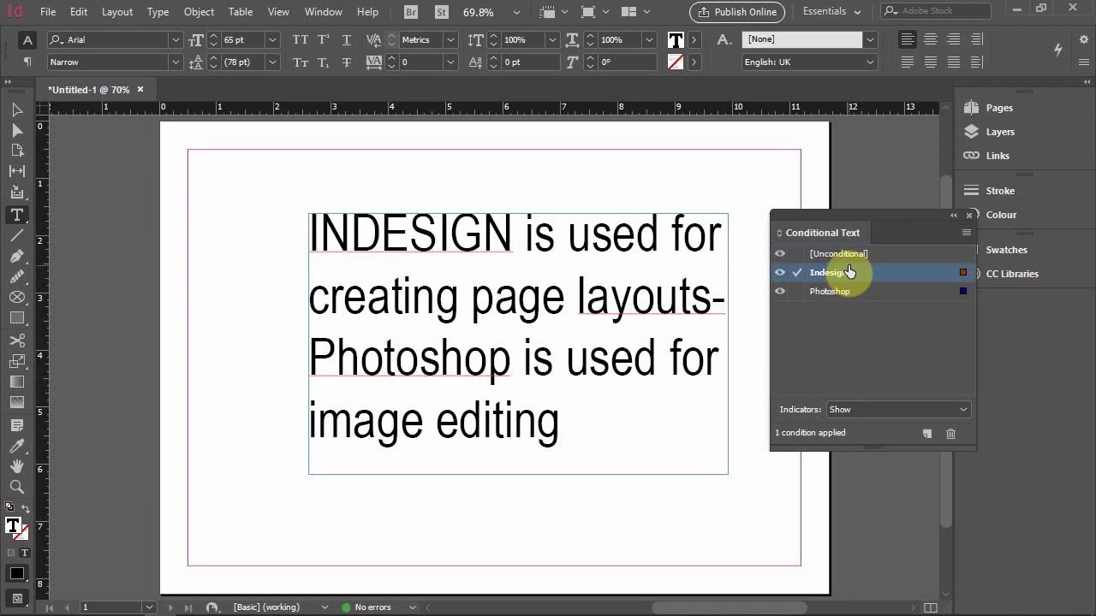
click(850, 255)
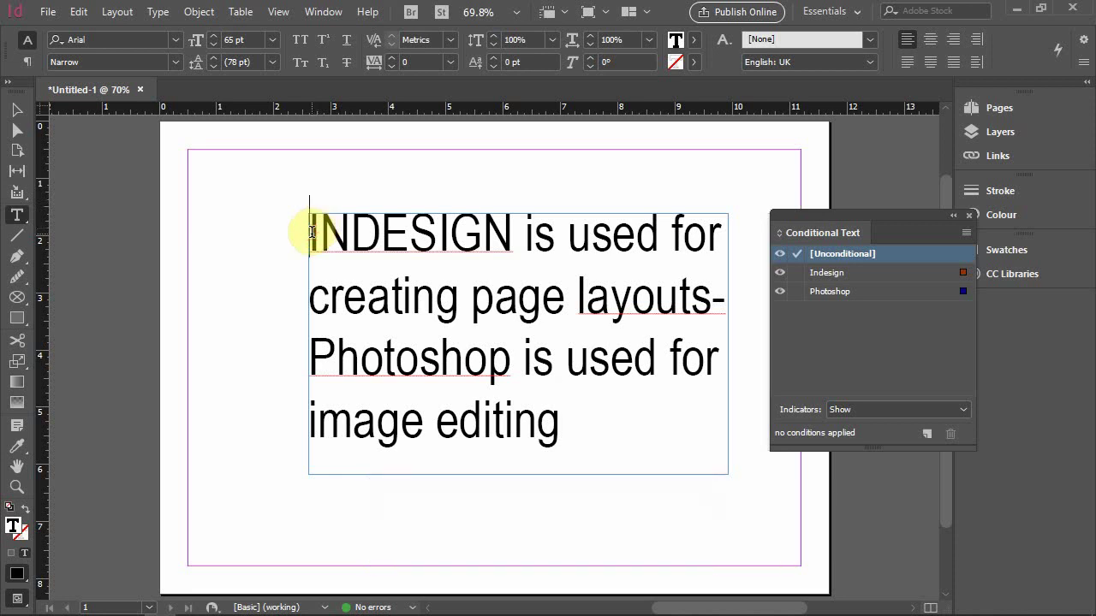
Apply the Indesign condition to the text "INDESIGN is used for creating page layouts-".
drag(317, 227, 727, 289)
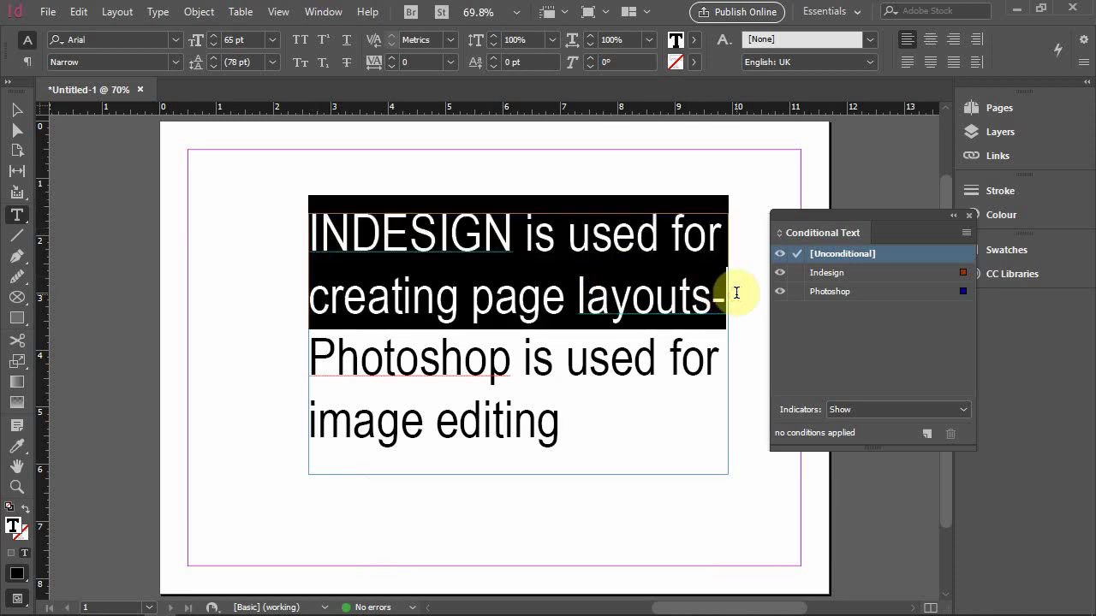
click(821, 275)
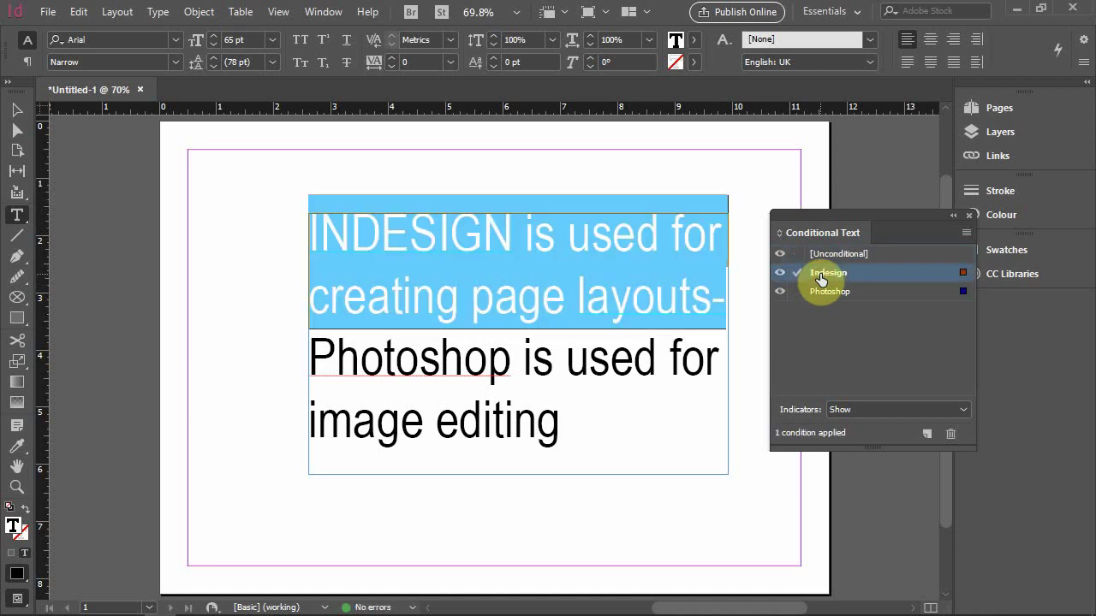
click(599, 398)
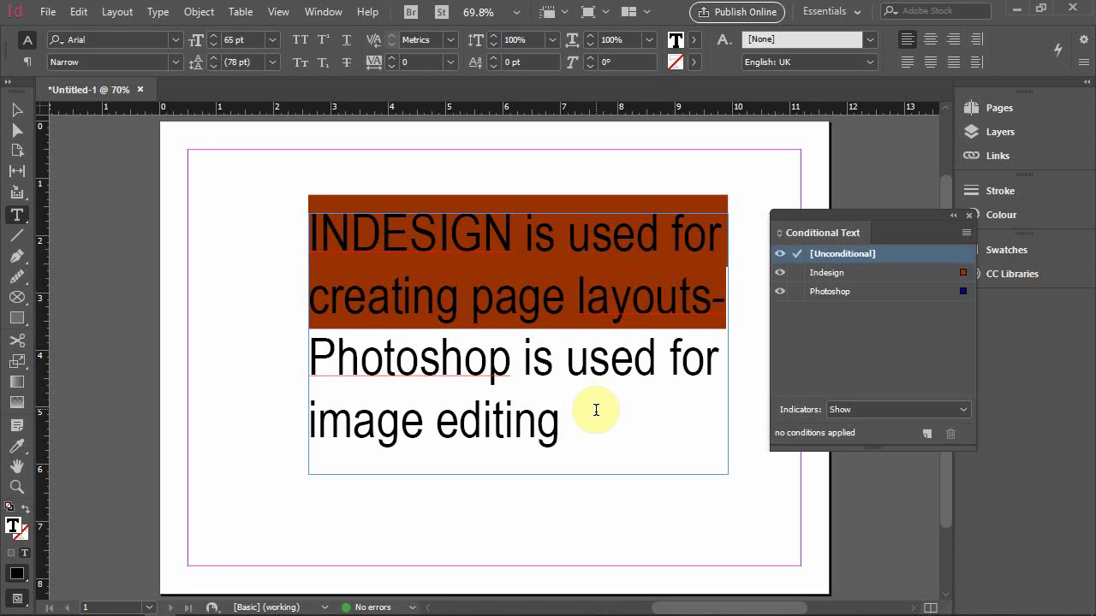
Apply the Photoshop condition to the text "Photoshop is used for image editing" and deselect the text.
drag(596, 411, 312, 358)
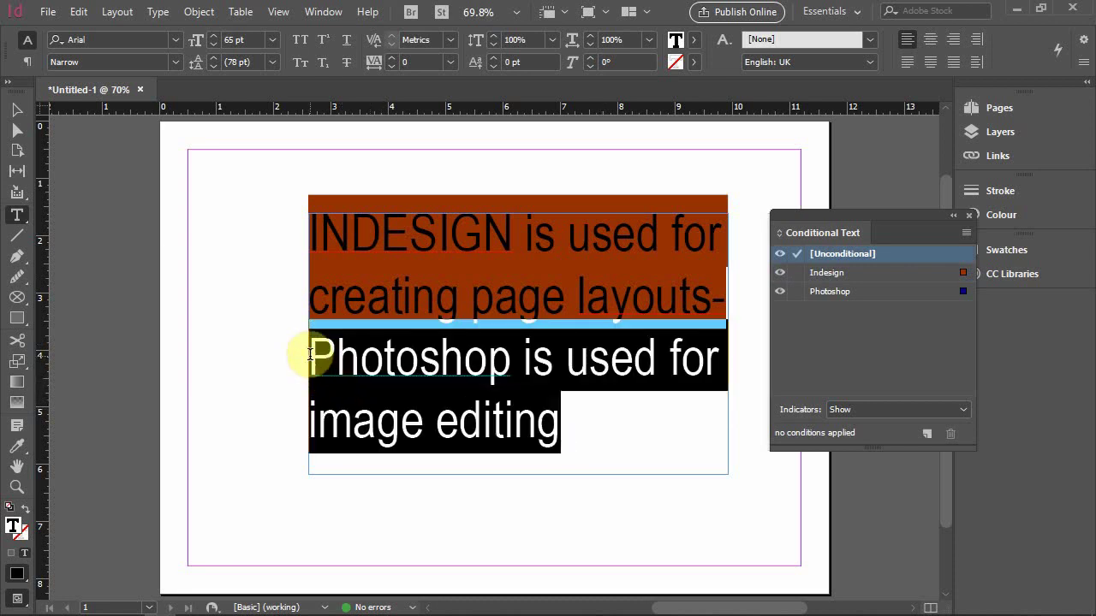
click(875, 291)
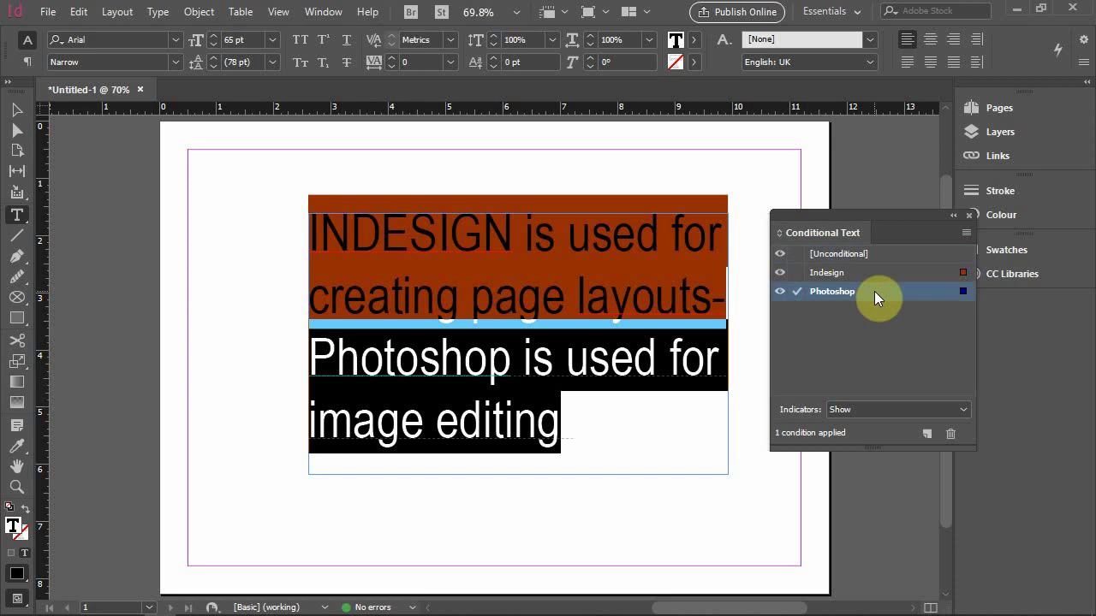
click(668, 387)
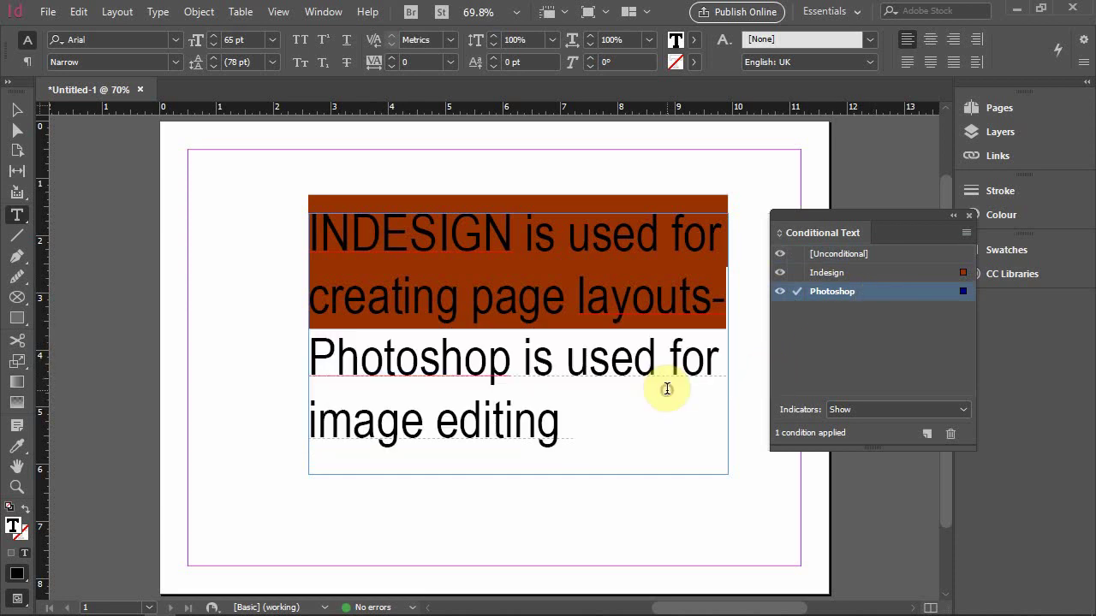
click(14, 113)
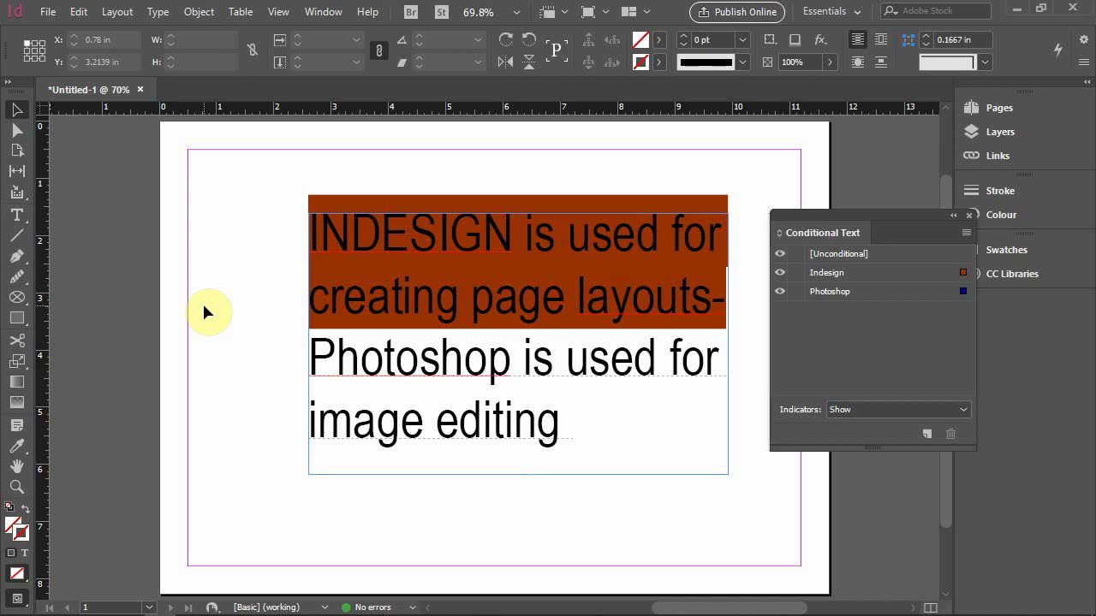
click(204, 306)
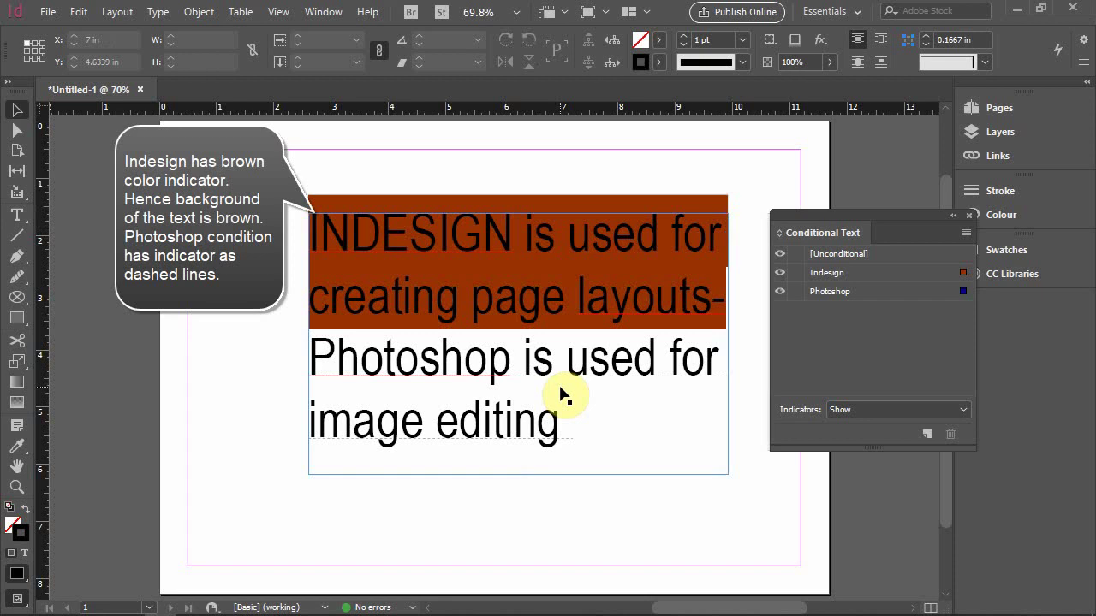
Change the Indesign condition's indicator to a solid underline in Dark Green.
key(ctrl+equal)
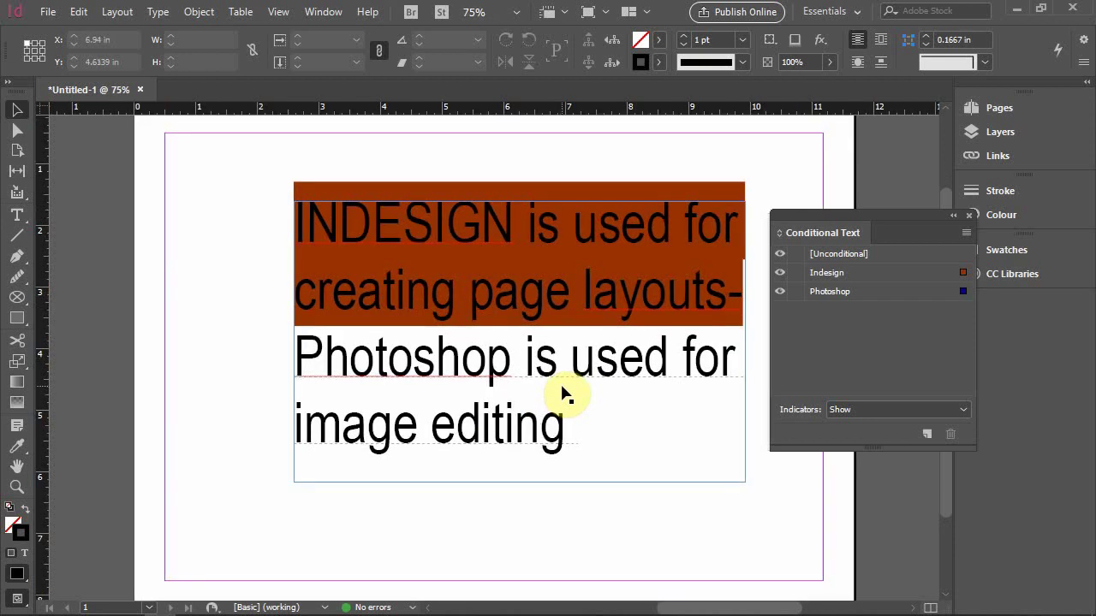
key(ctrl+equal)
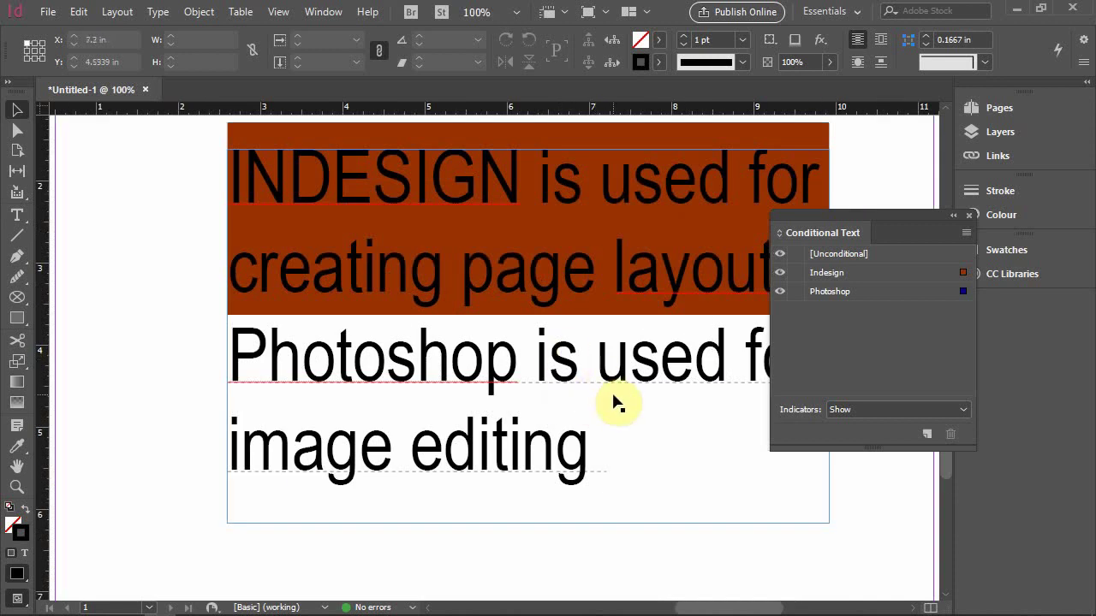
click(903, 272)
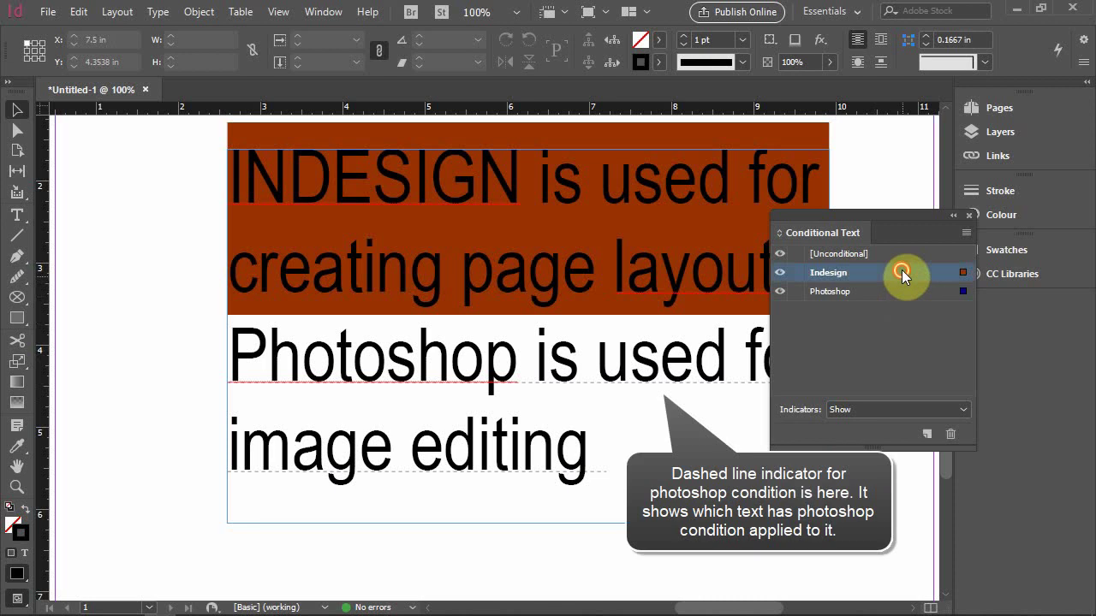
double_click(902, 272)
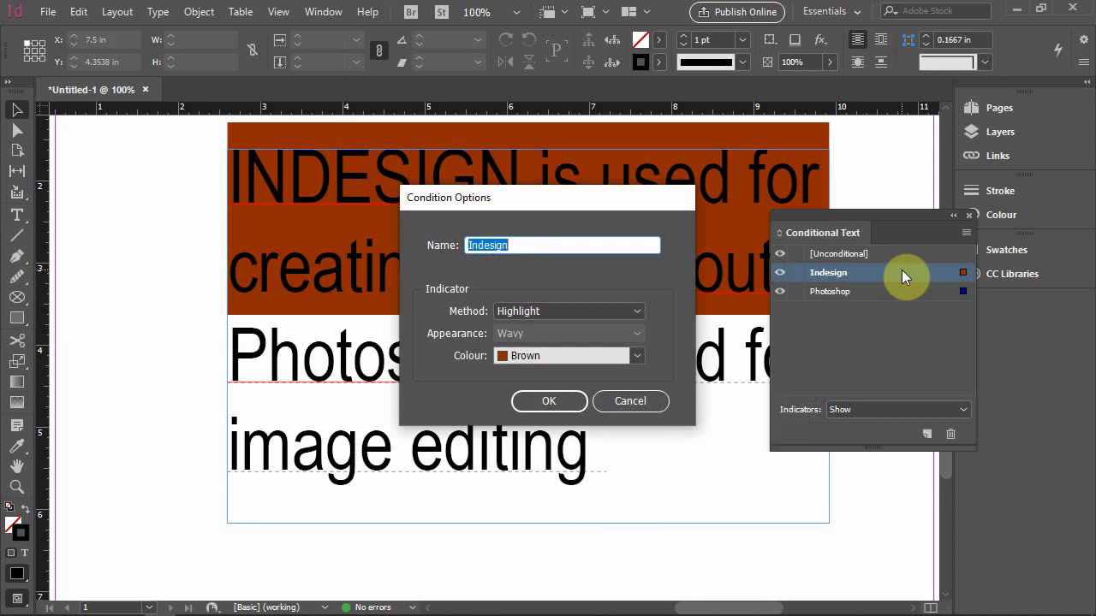
drag(515, 210, 900, 229)
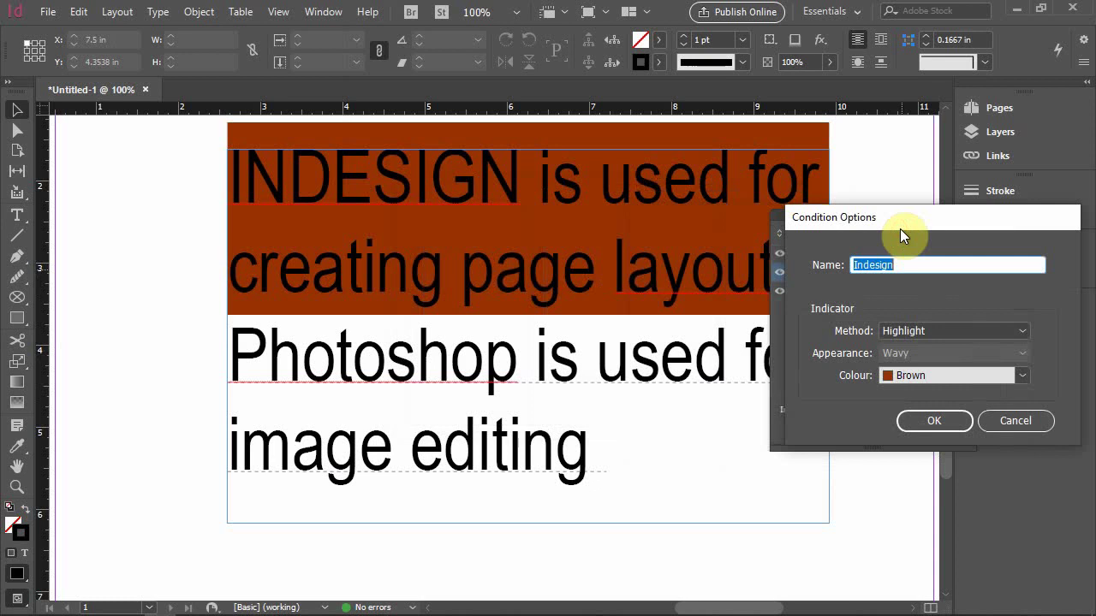
click(909, 334)
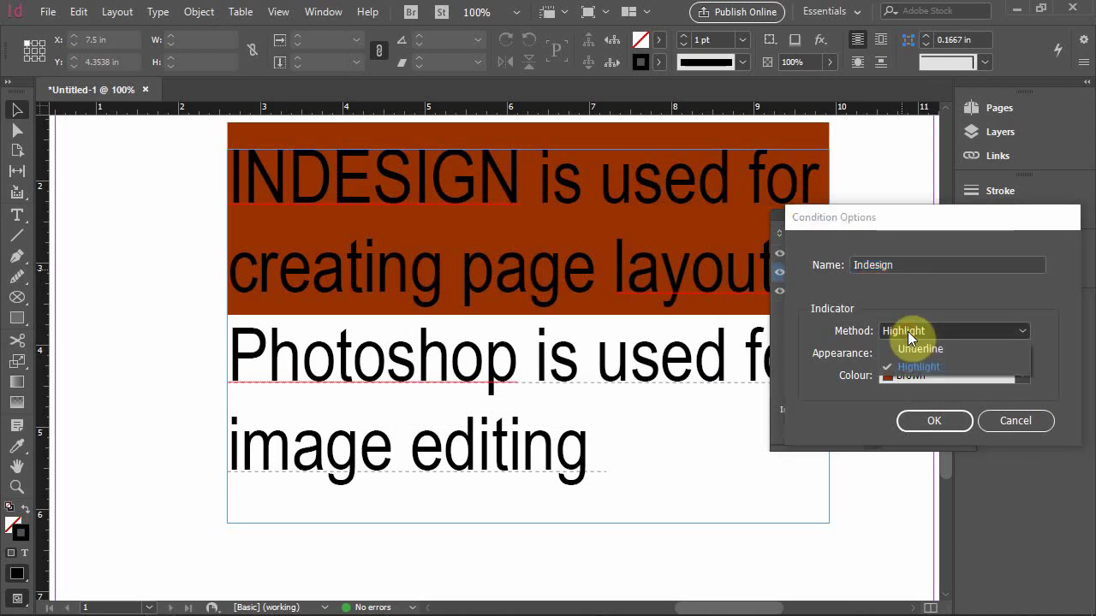
click(912, 348)
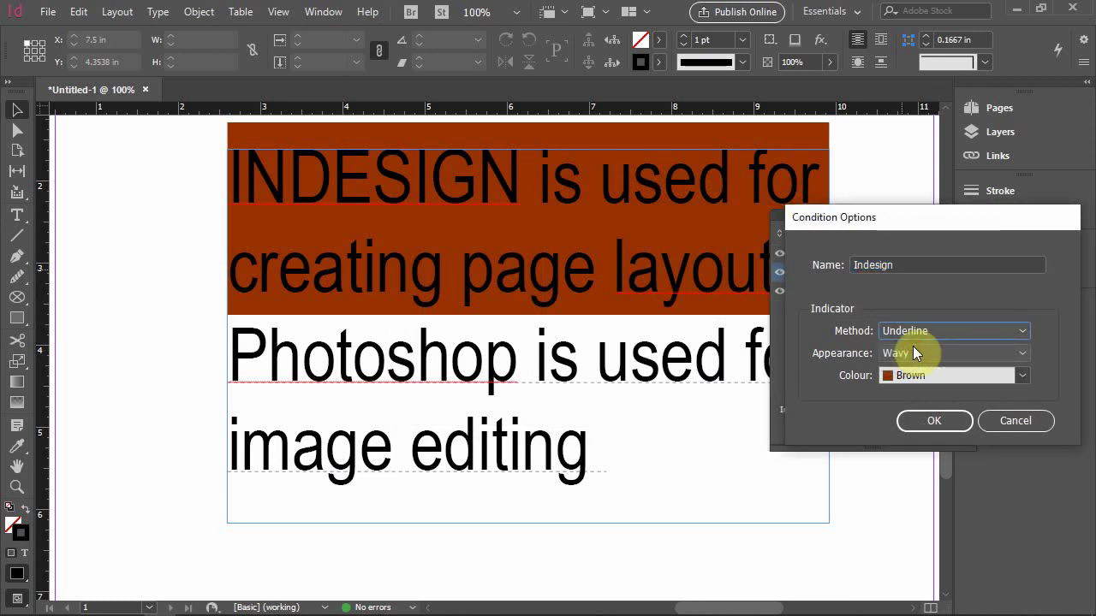
click(917, 354)
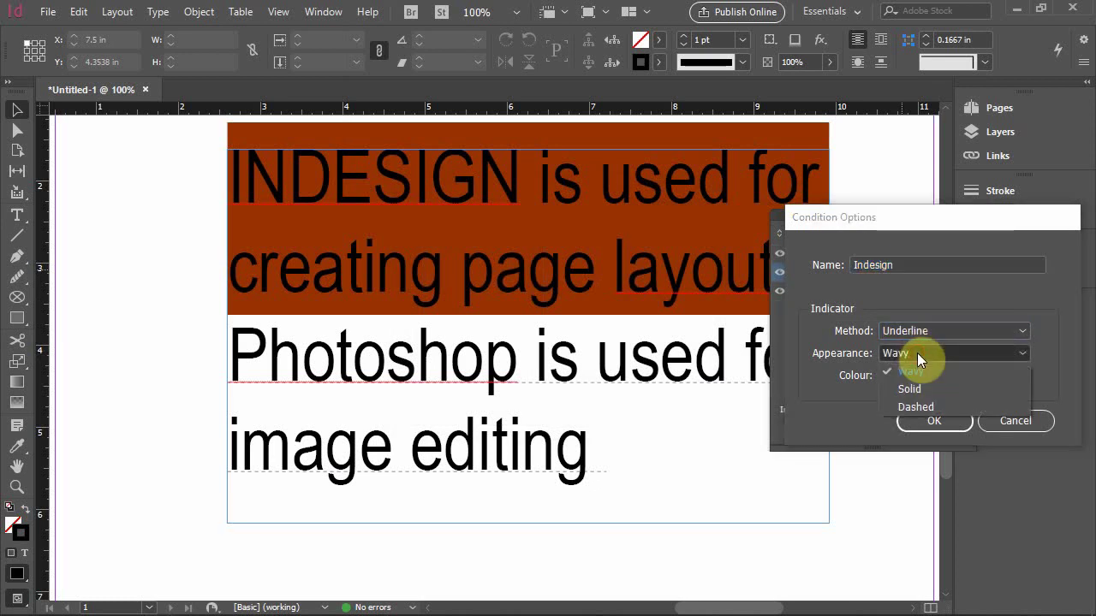
click(924, 387)
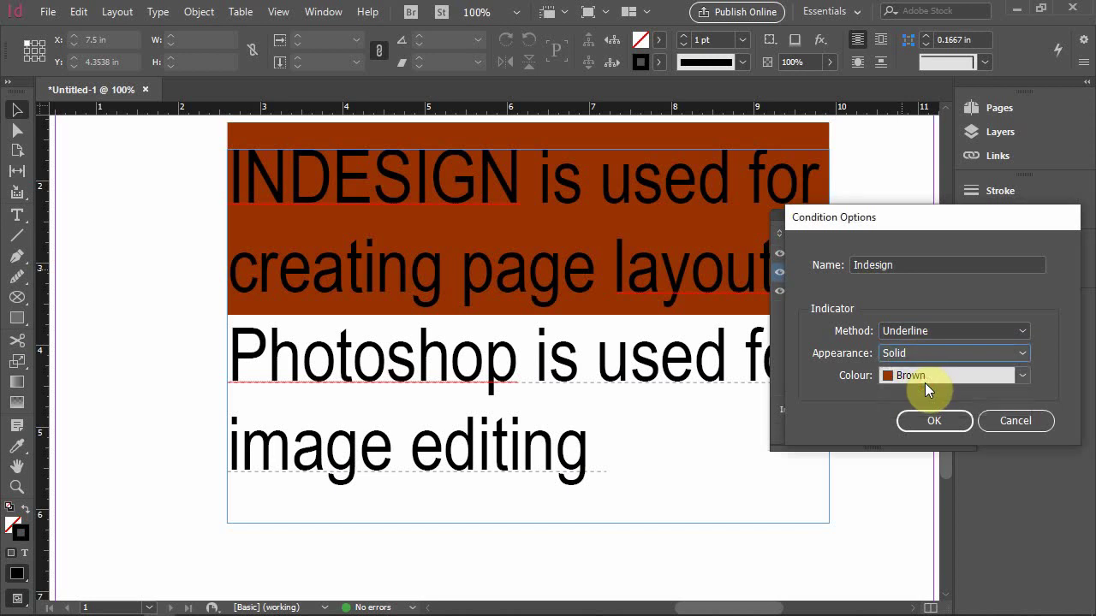
click(922, 376)
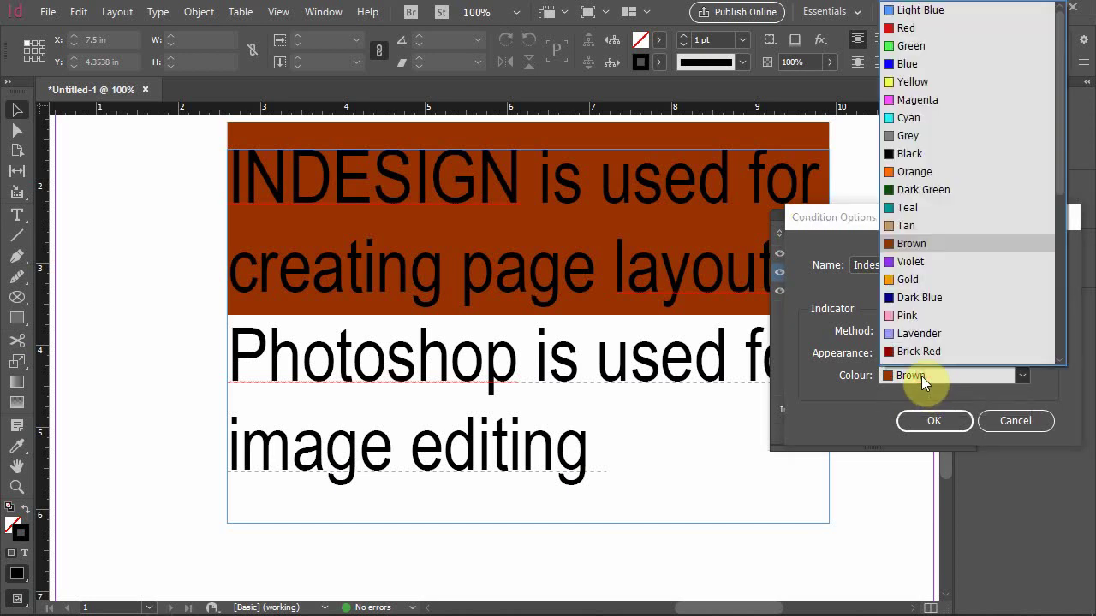
click(936, 190)
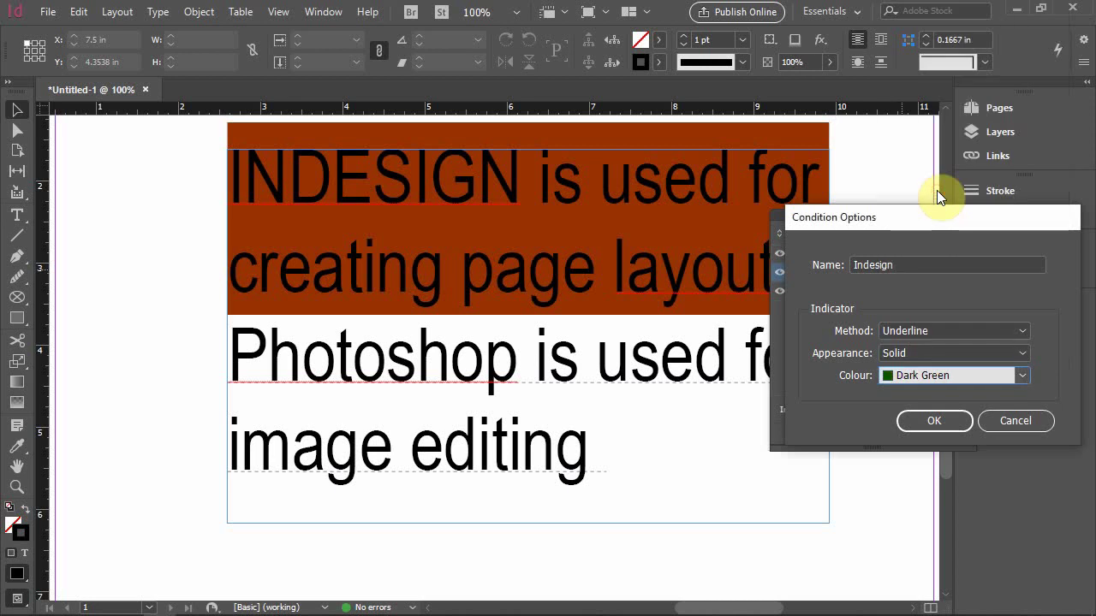
click(947, 419)
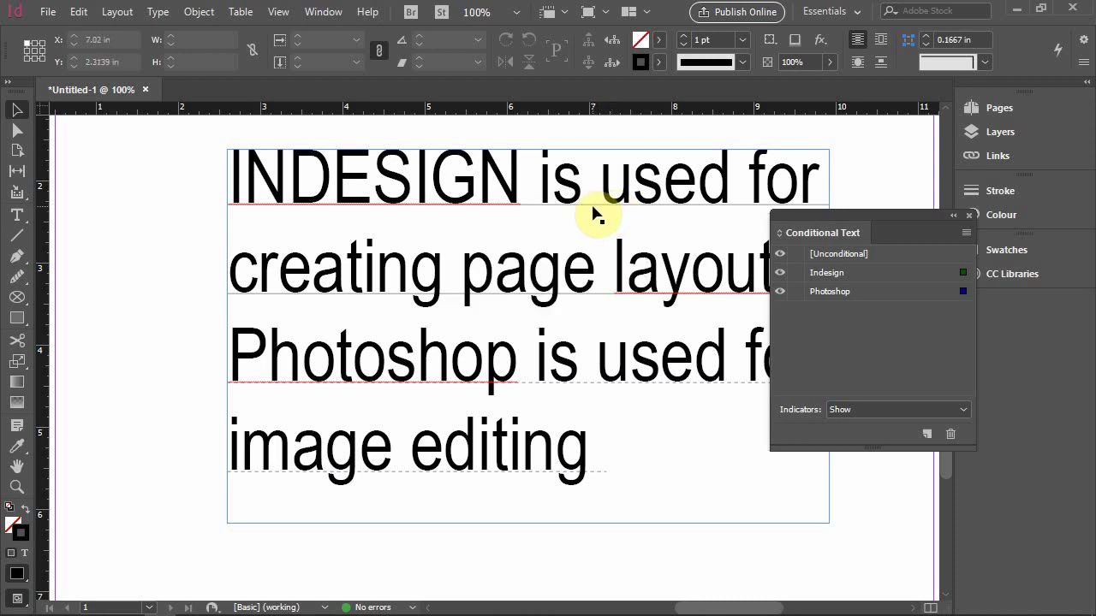
Set the condition indicators to Hide and back to Show.
click(871, 410)
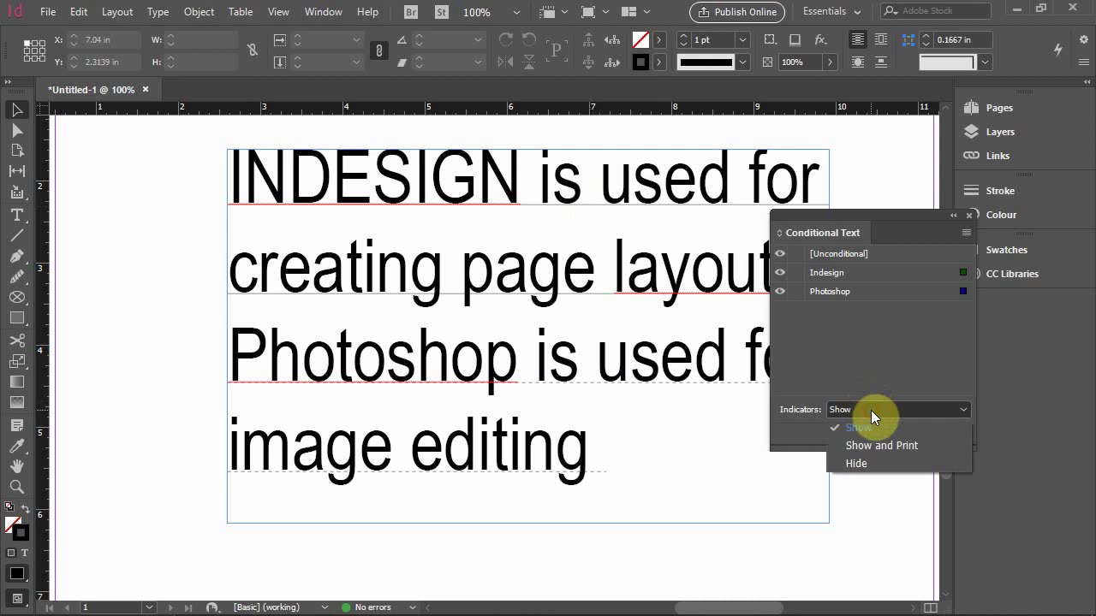
click(875, 462)
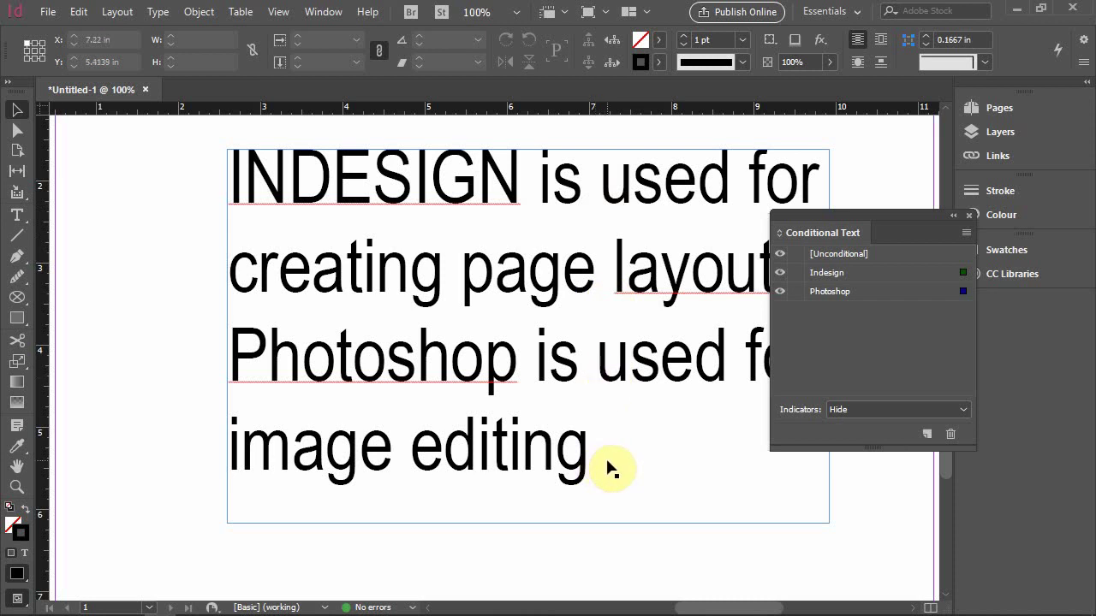
click(847, 410)
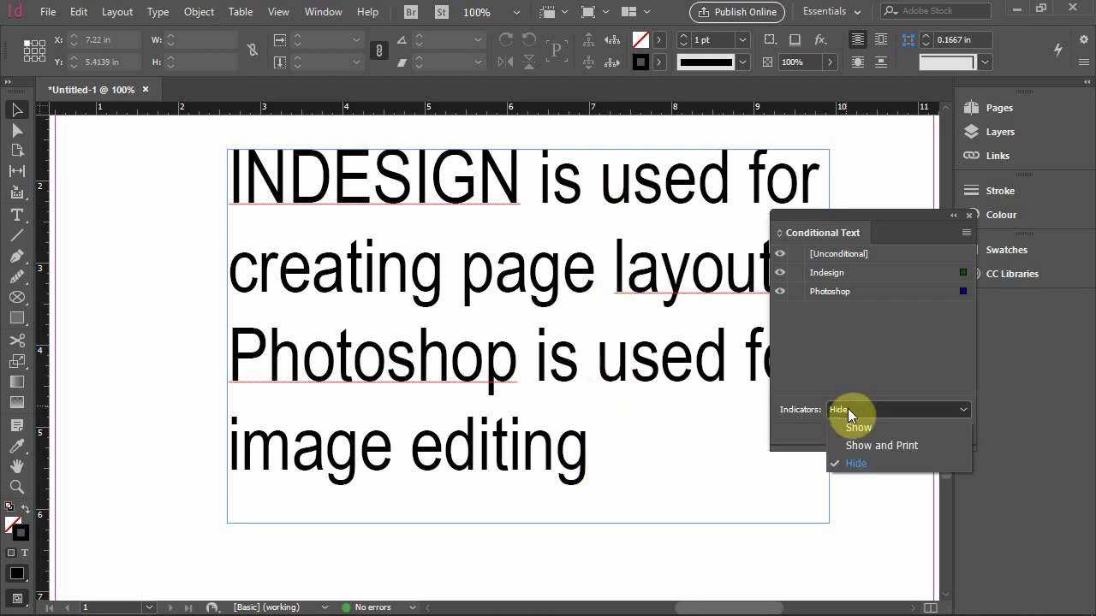
click(856, 427)
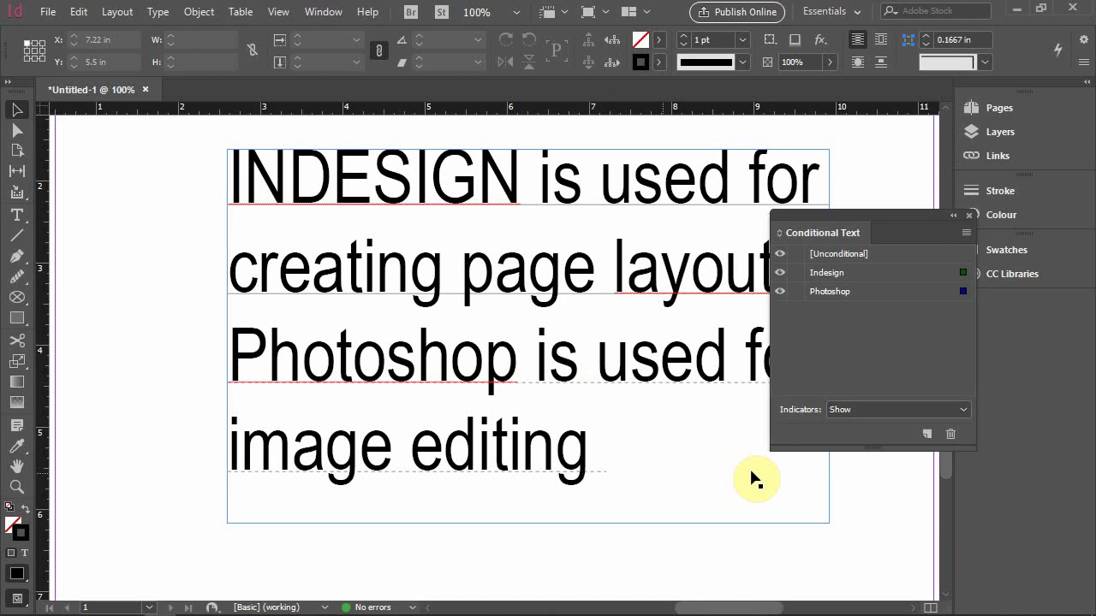
click(855, 410)
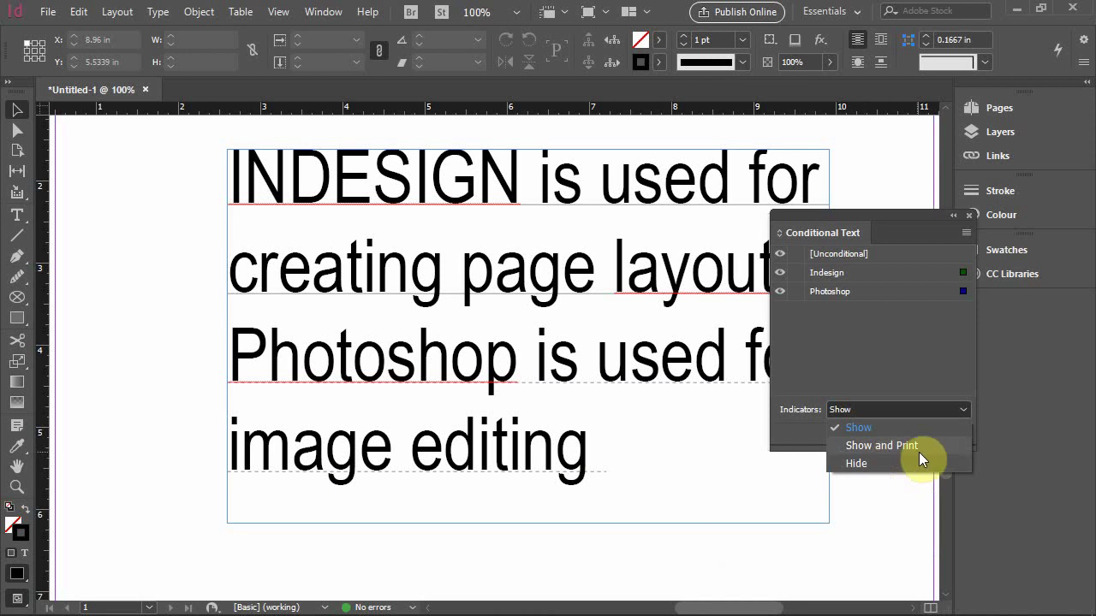
click(845, 352)
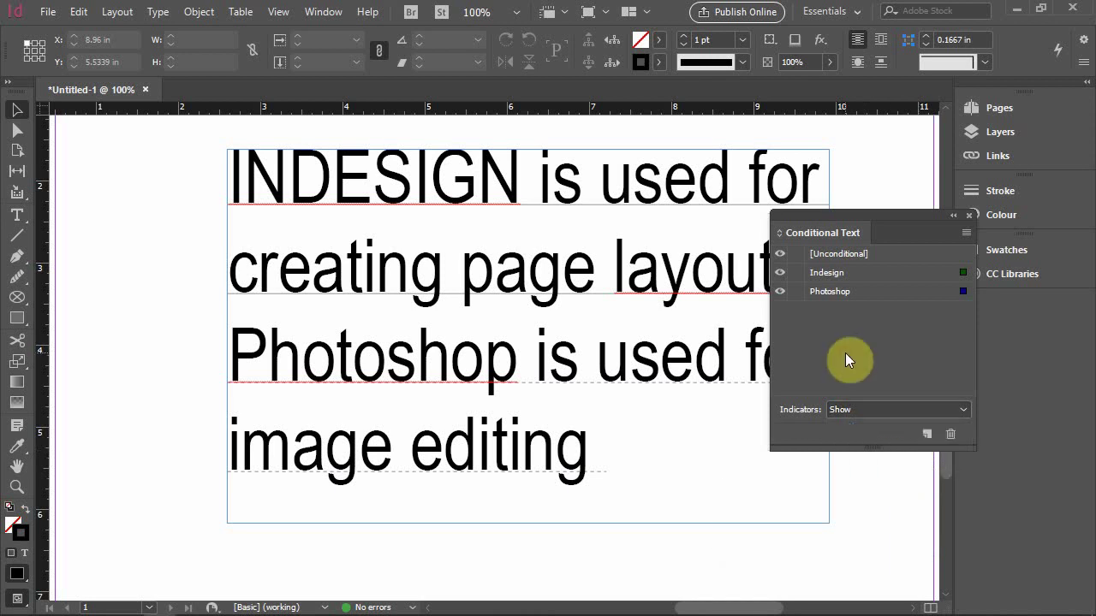
Hide and restore the Indesign condition's text, and do the same for the Photoshop condition's text.
click(780, 273)
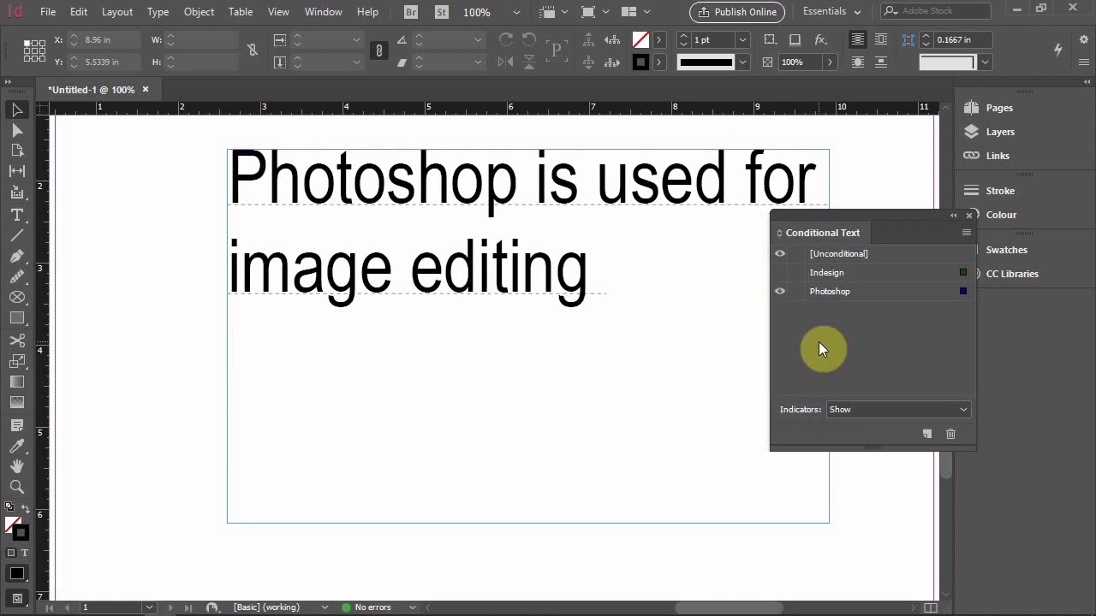
click(781, 272)
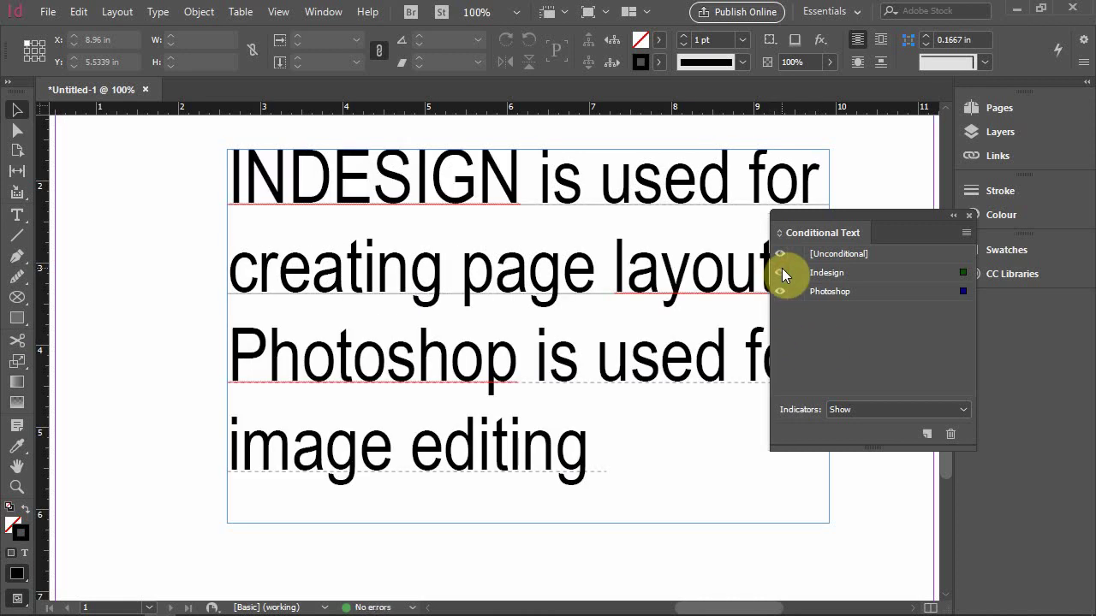
click(778, 292)
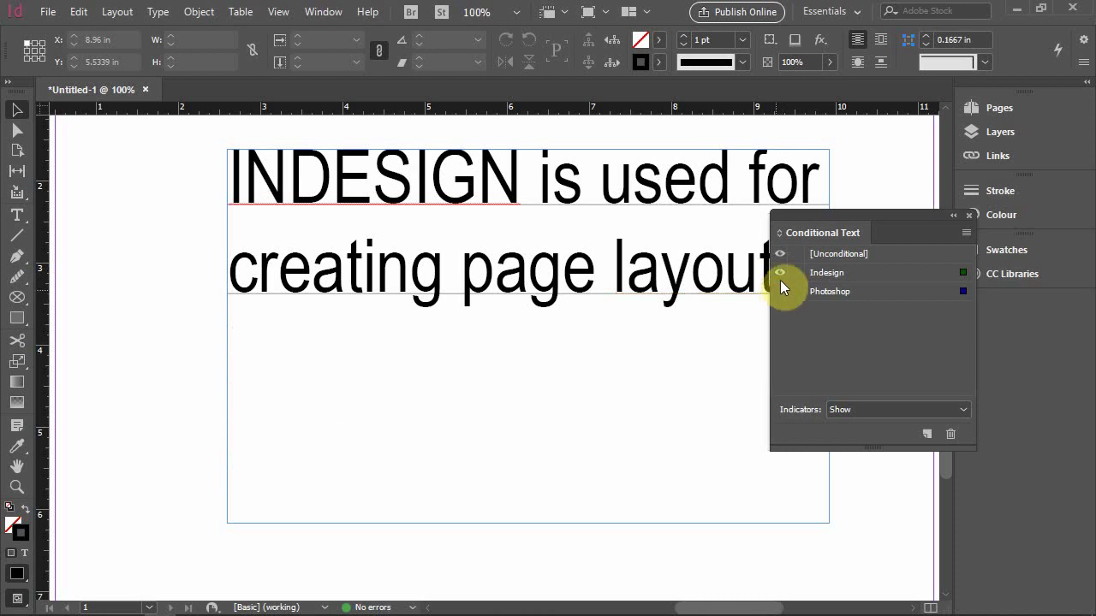
drag(830, 232, 836, 360)
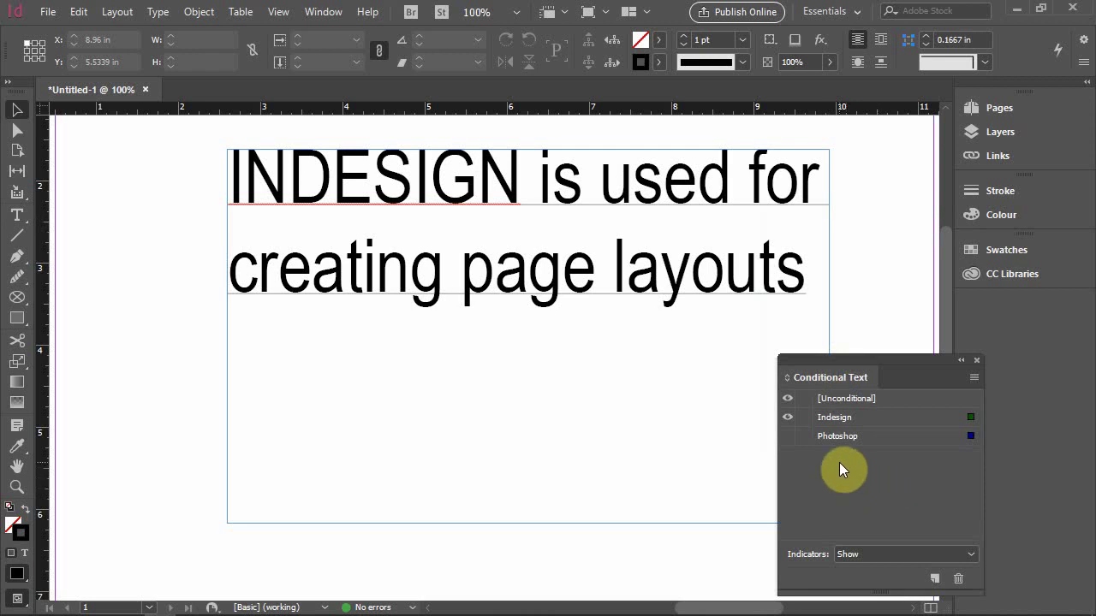
click(786, 433)
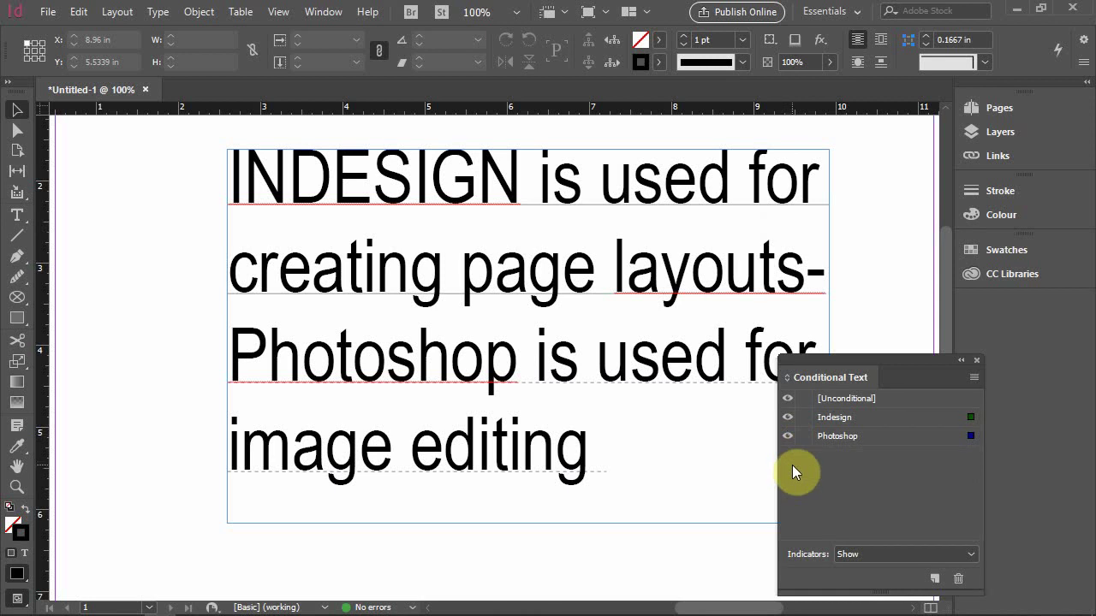
Switch the visible text from the Photoshop version to the Indesign version and back, finishing with both conditions shown.
click(790, 424)
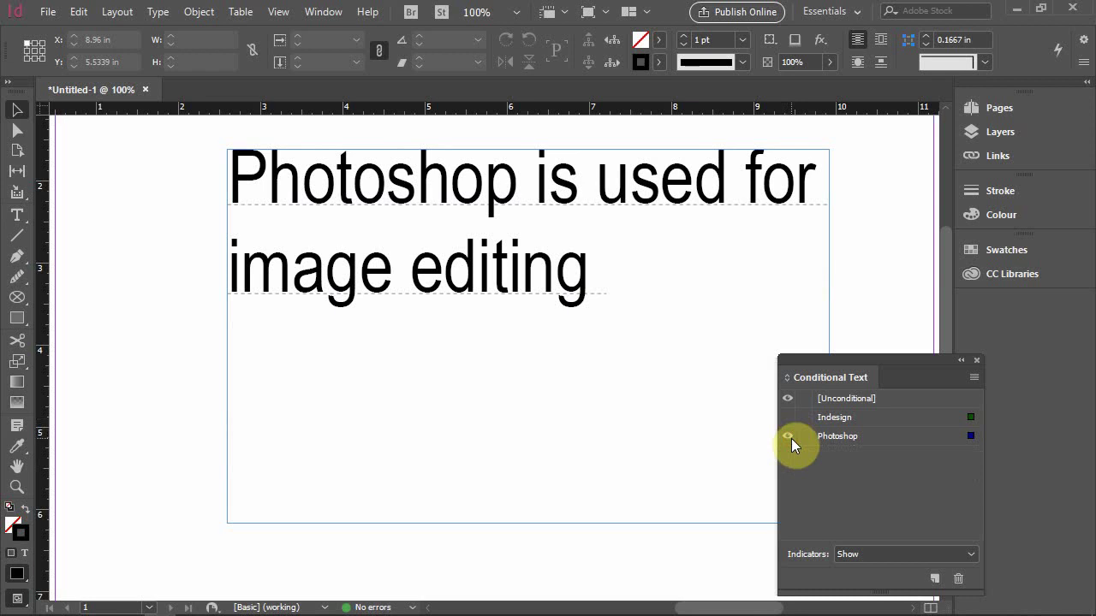
click(788, 435)
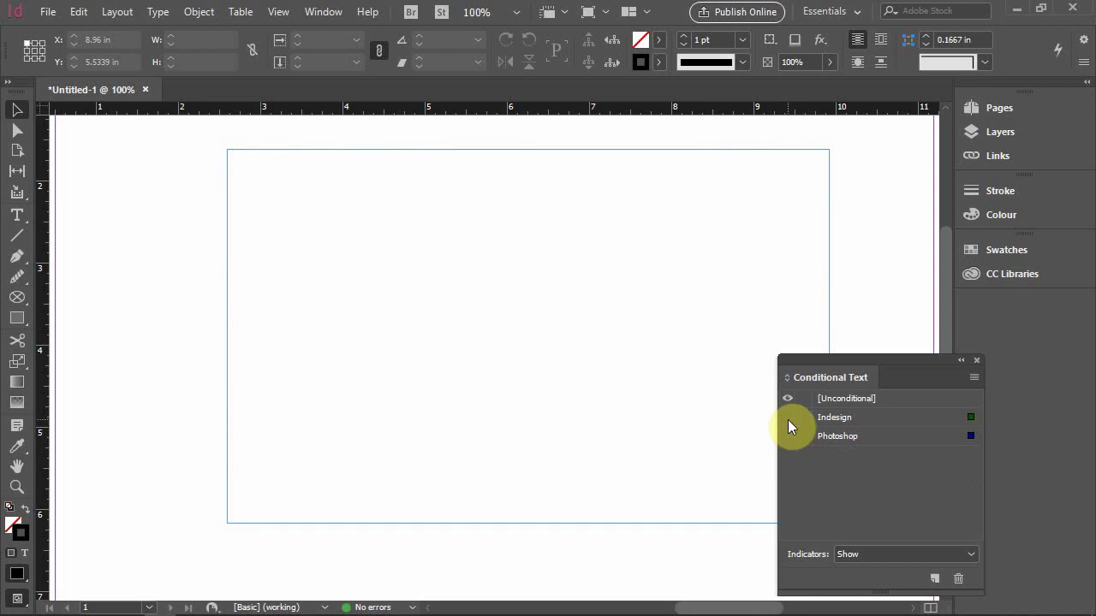
click(788, 419)
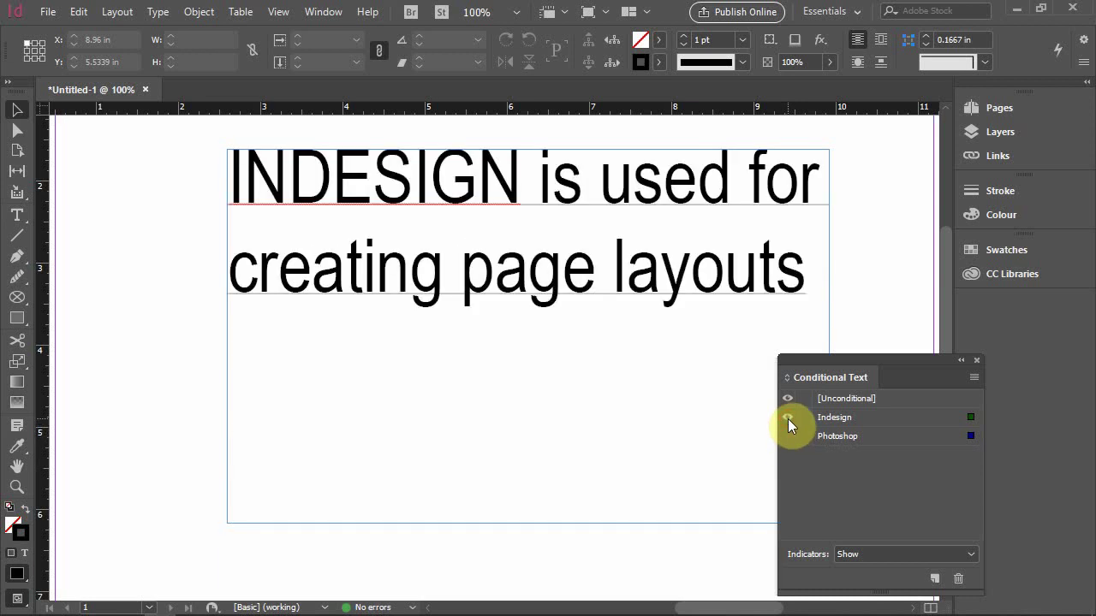
click(787, 419)
click(786, 434)
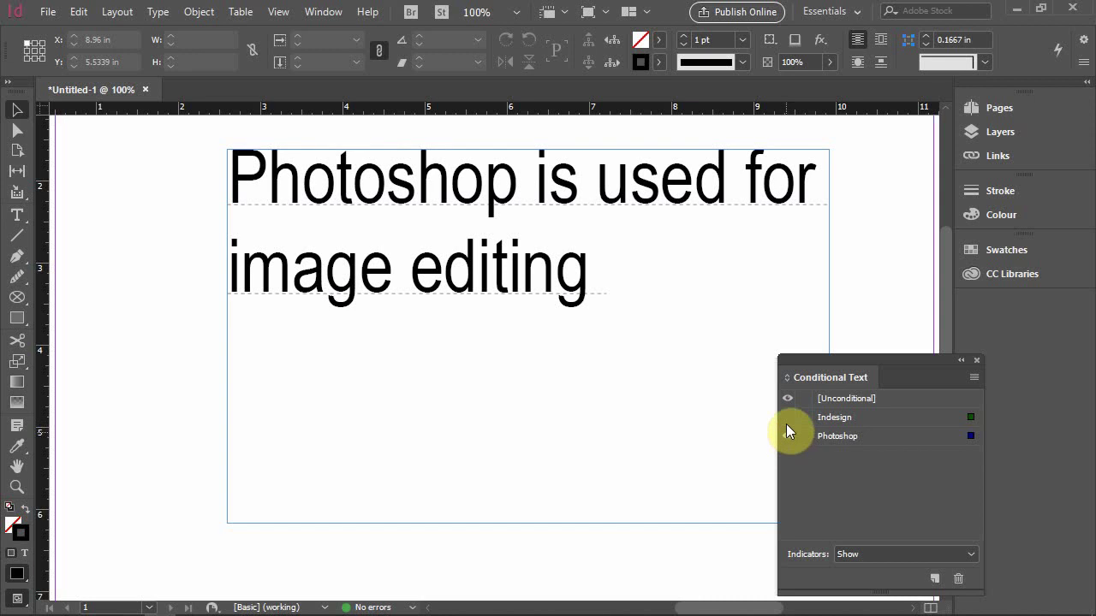
click(788, 418)
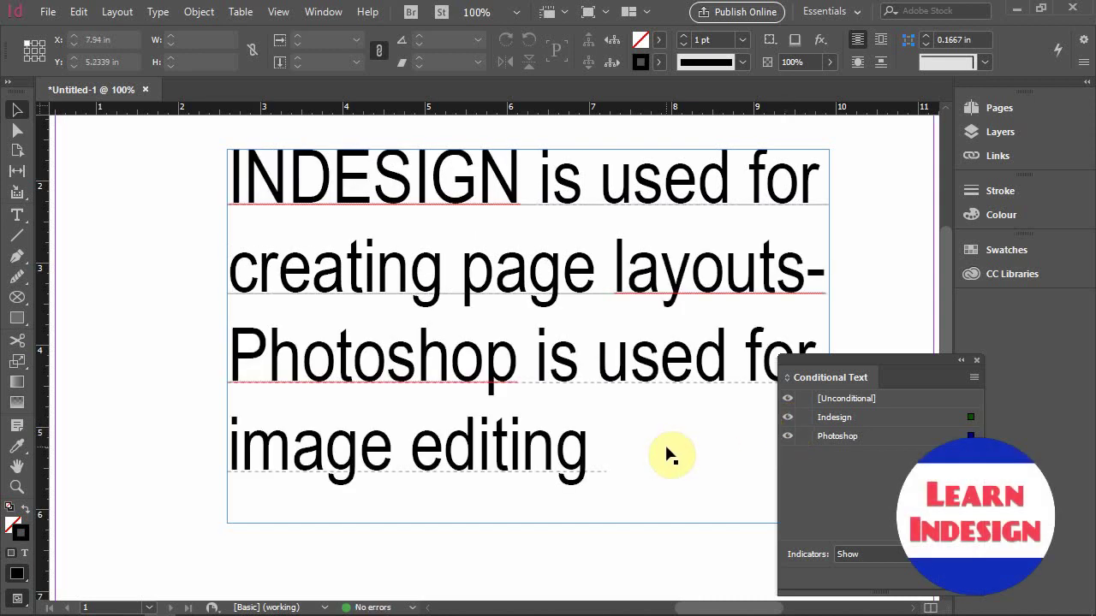